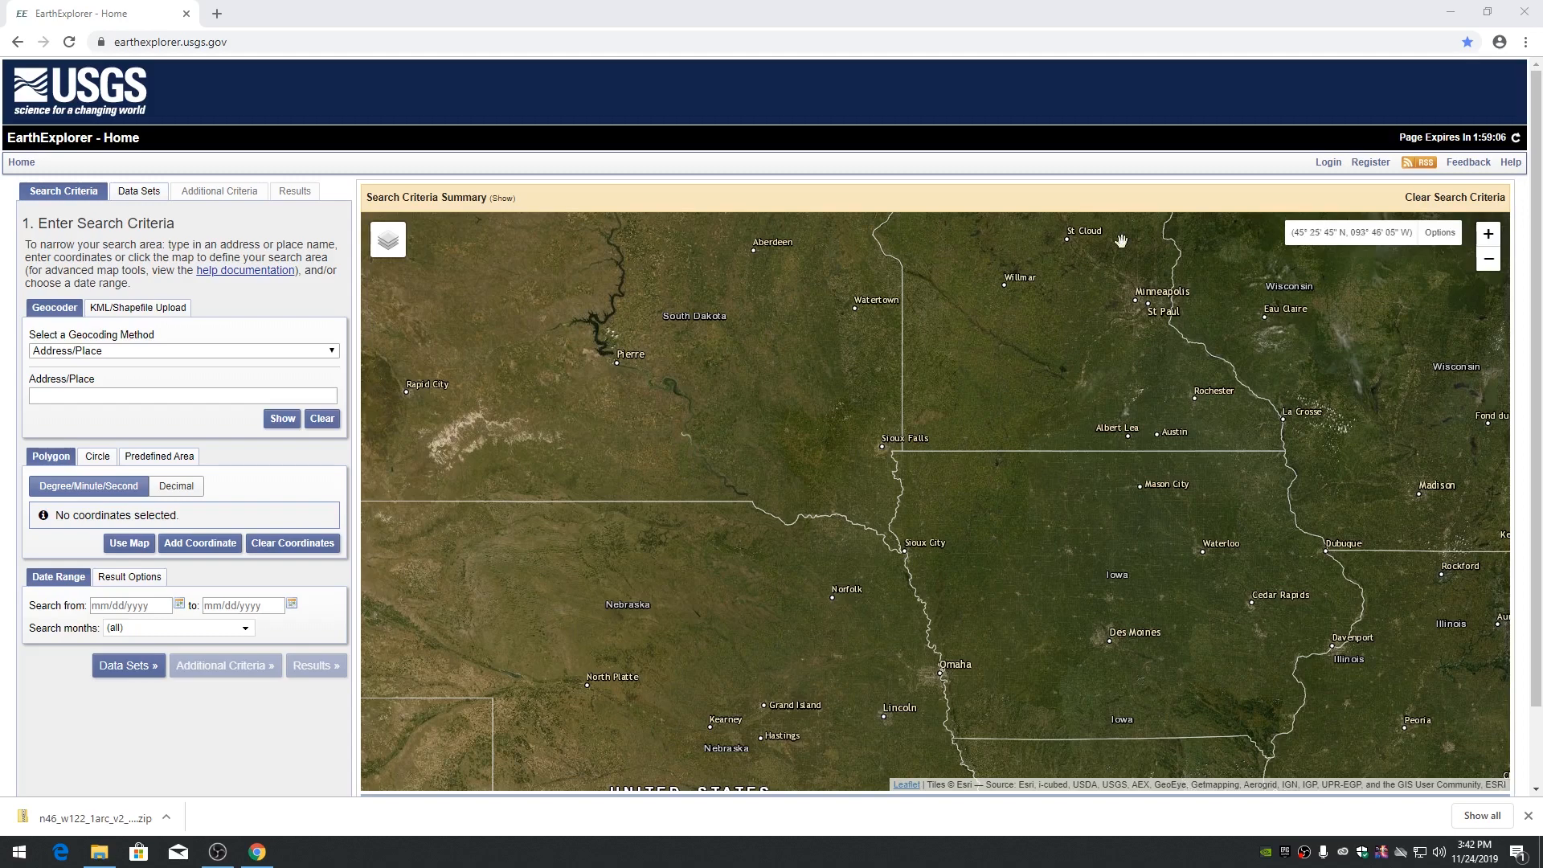
# Step: Open the account registration page
pyautogui.click(1370, 162)
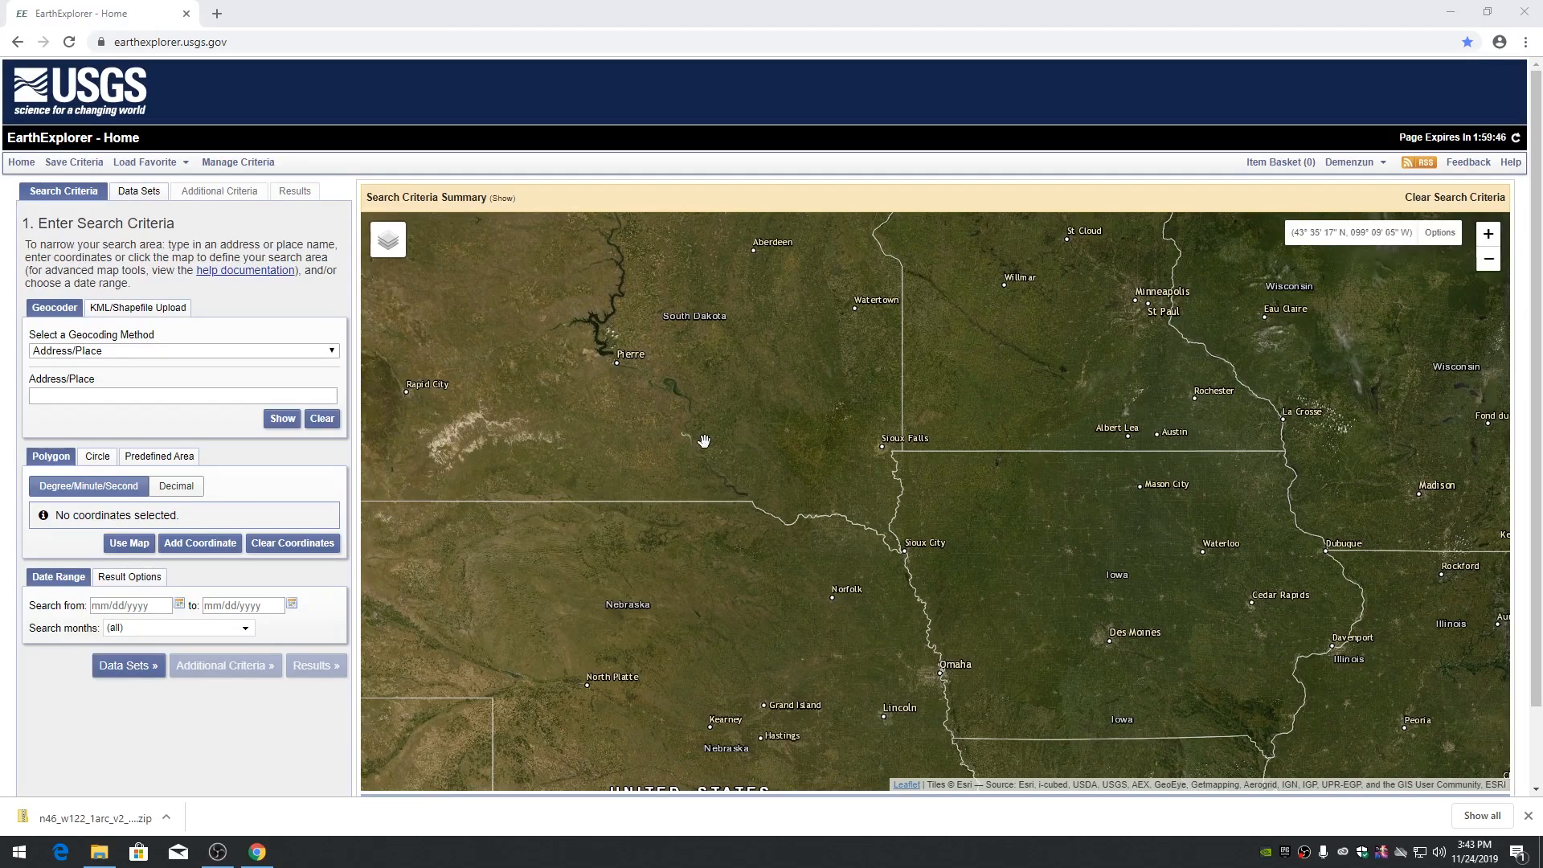
# Step: Set the search area to the visible map extent around Mount Rainier National Park in Washington
pyautogui.scroll(-3, 702, 441)
pyautogui.scroll(2, 500, 394)
pyautogui.scroll(7, 500, 394)
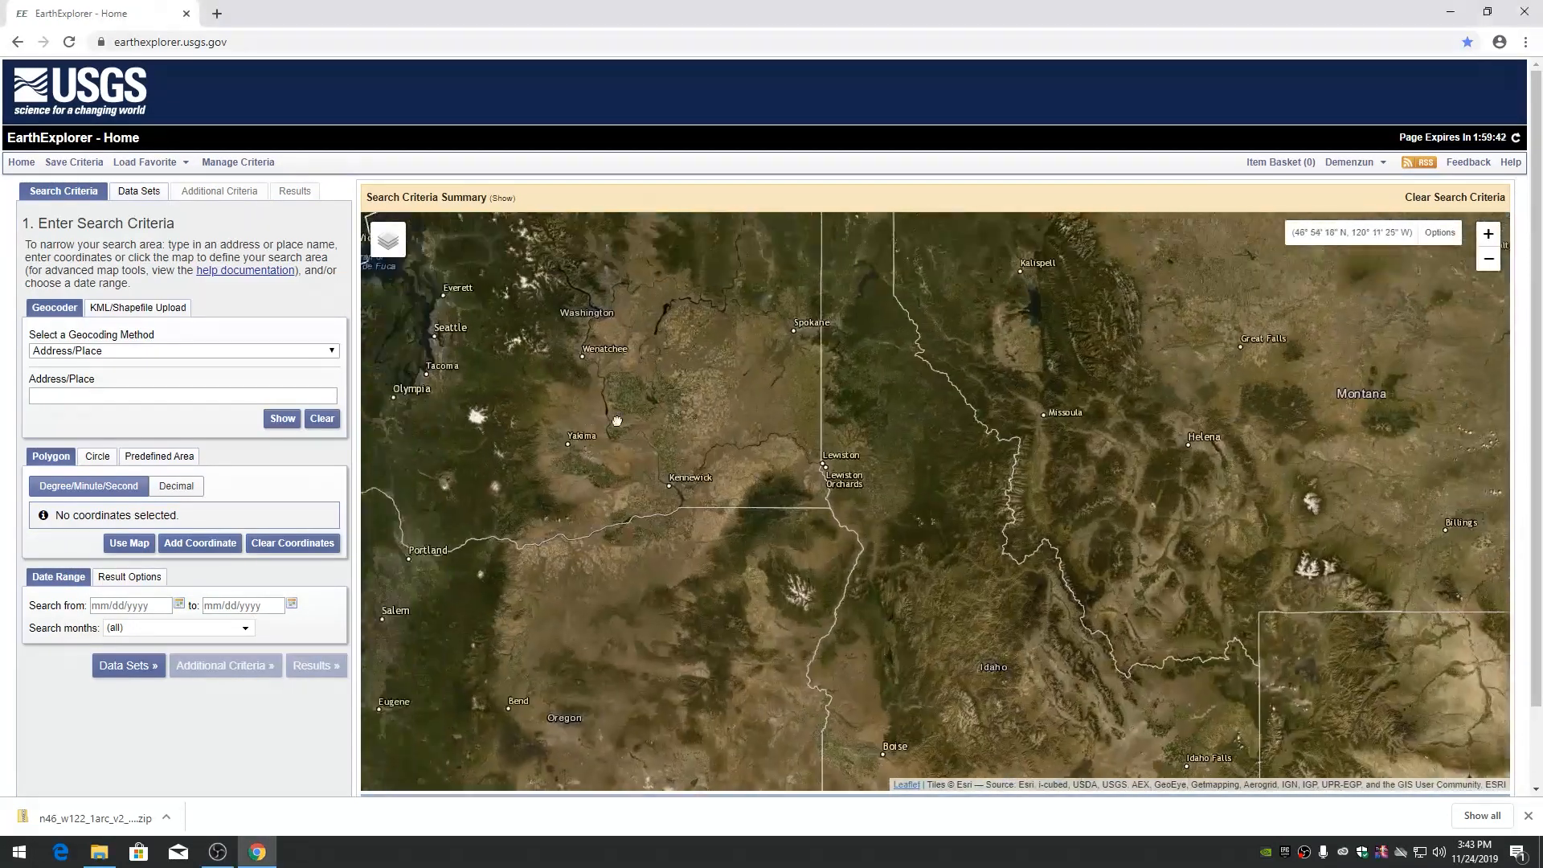
pyautogui.scroll(-2, 775, 492)
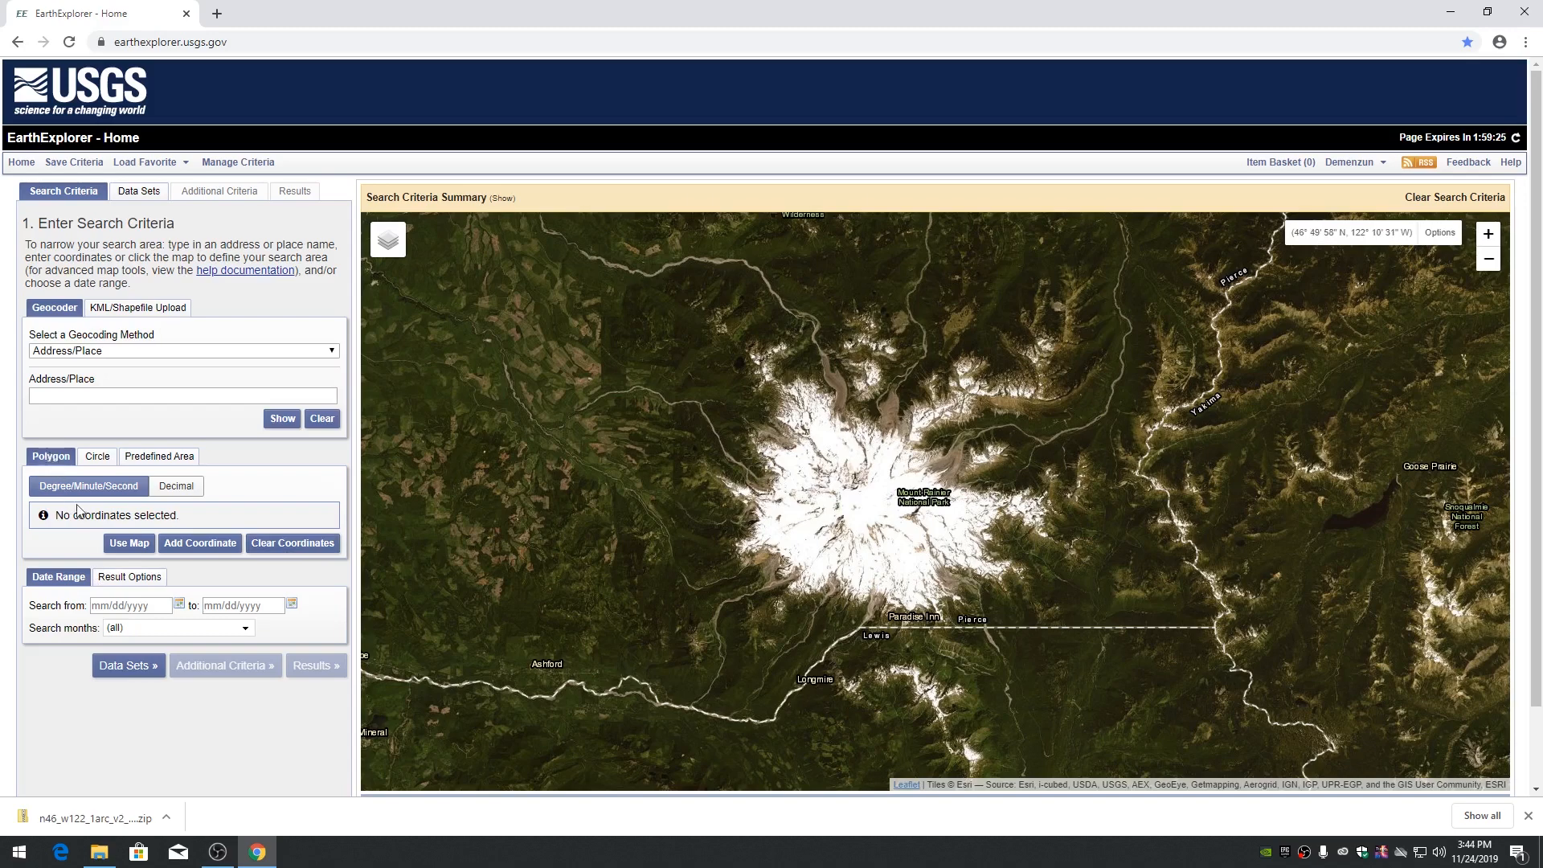
pyautogui.click(128, 543)
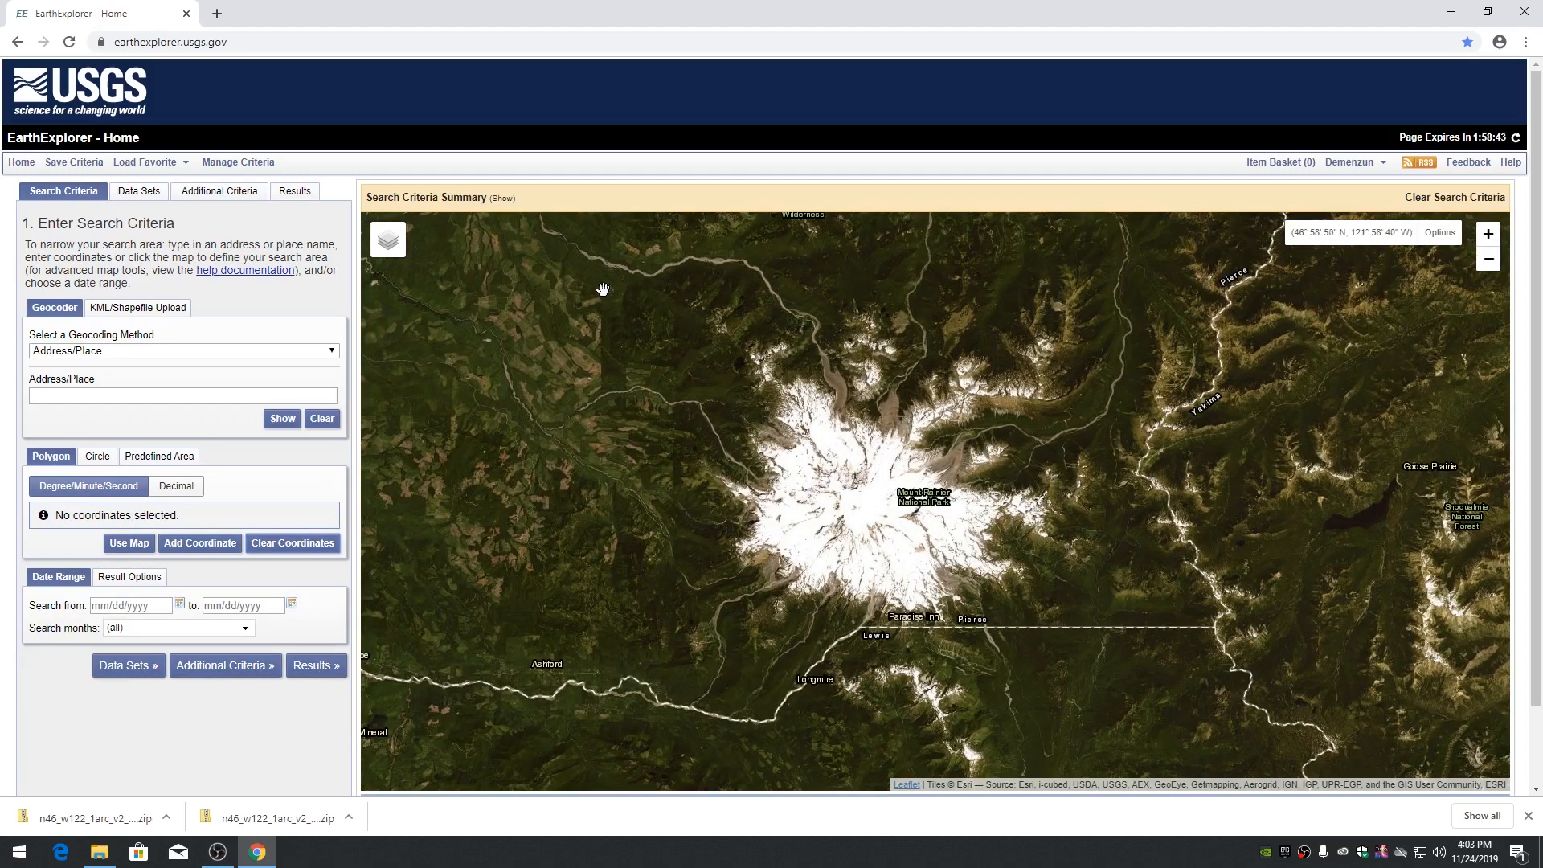
# Step: Place four corner points on the map to outline a rectangular search polygon around Mount Rainier
pyautogui.click(602, 290)
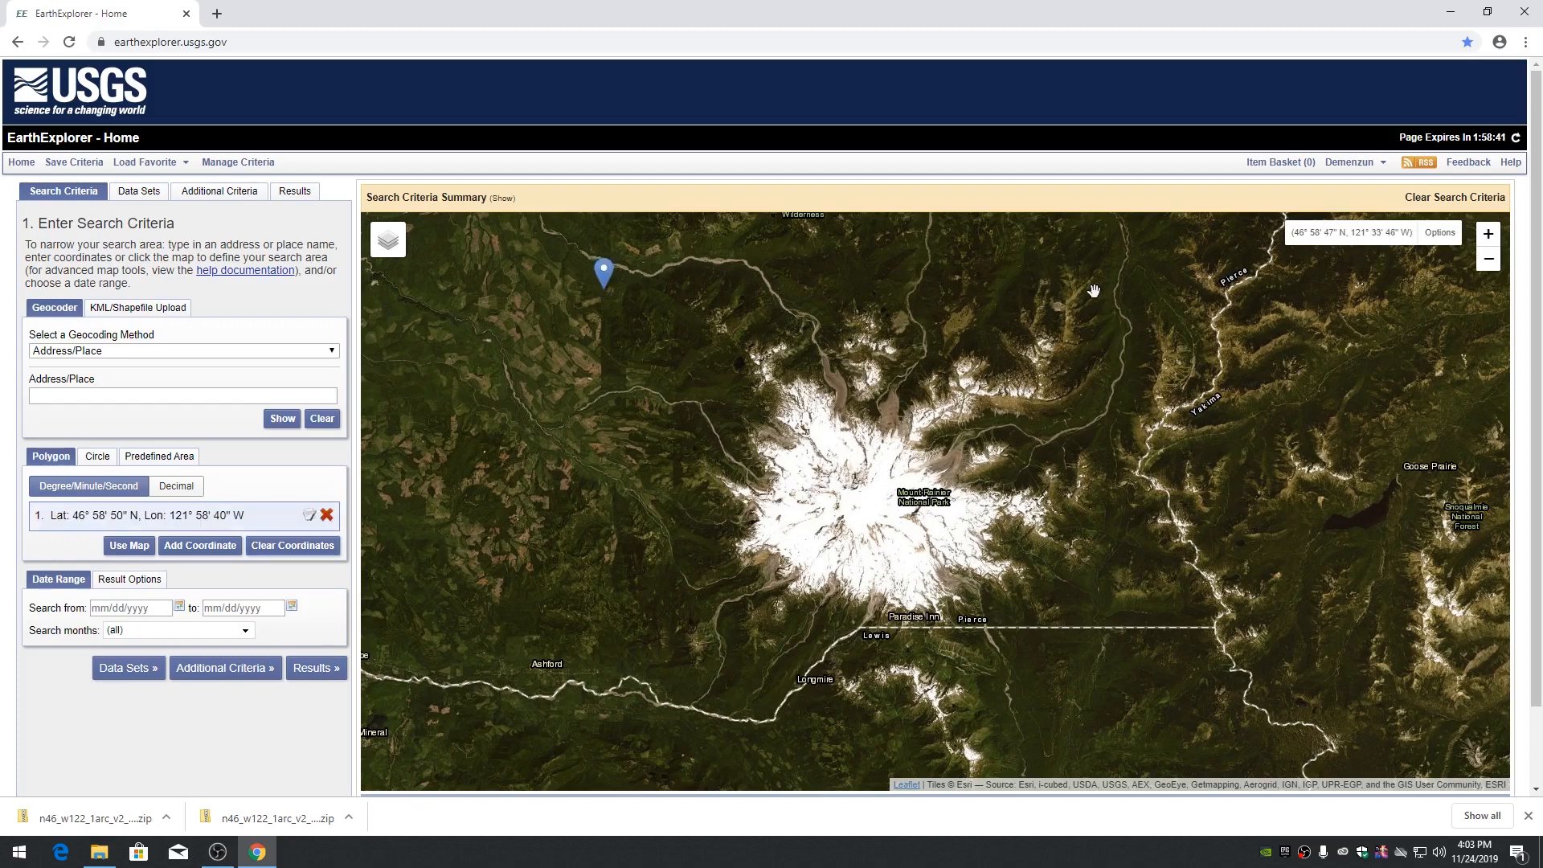
pyautogui.click(1107, 289)
pyautogui.click(1116, 705)
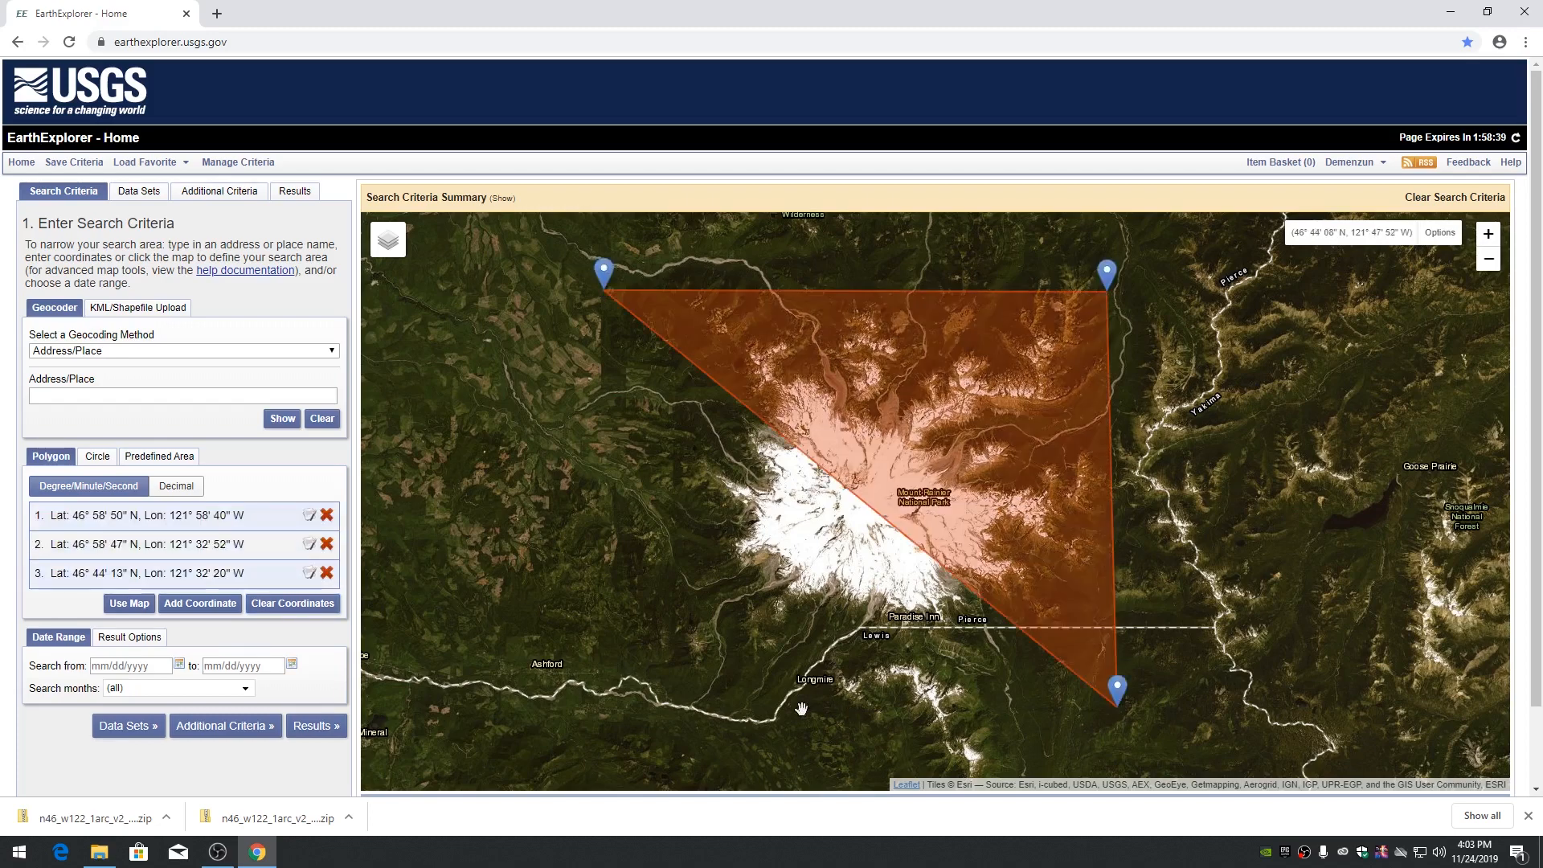
pyautogui.click(611, 699)
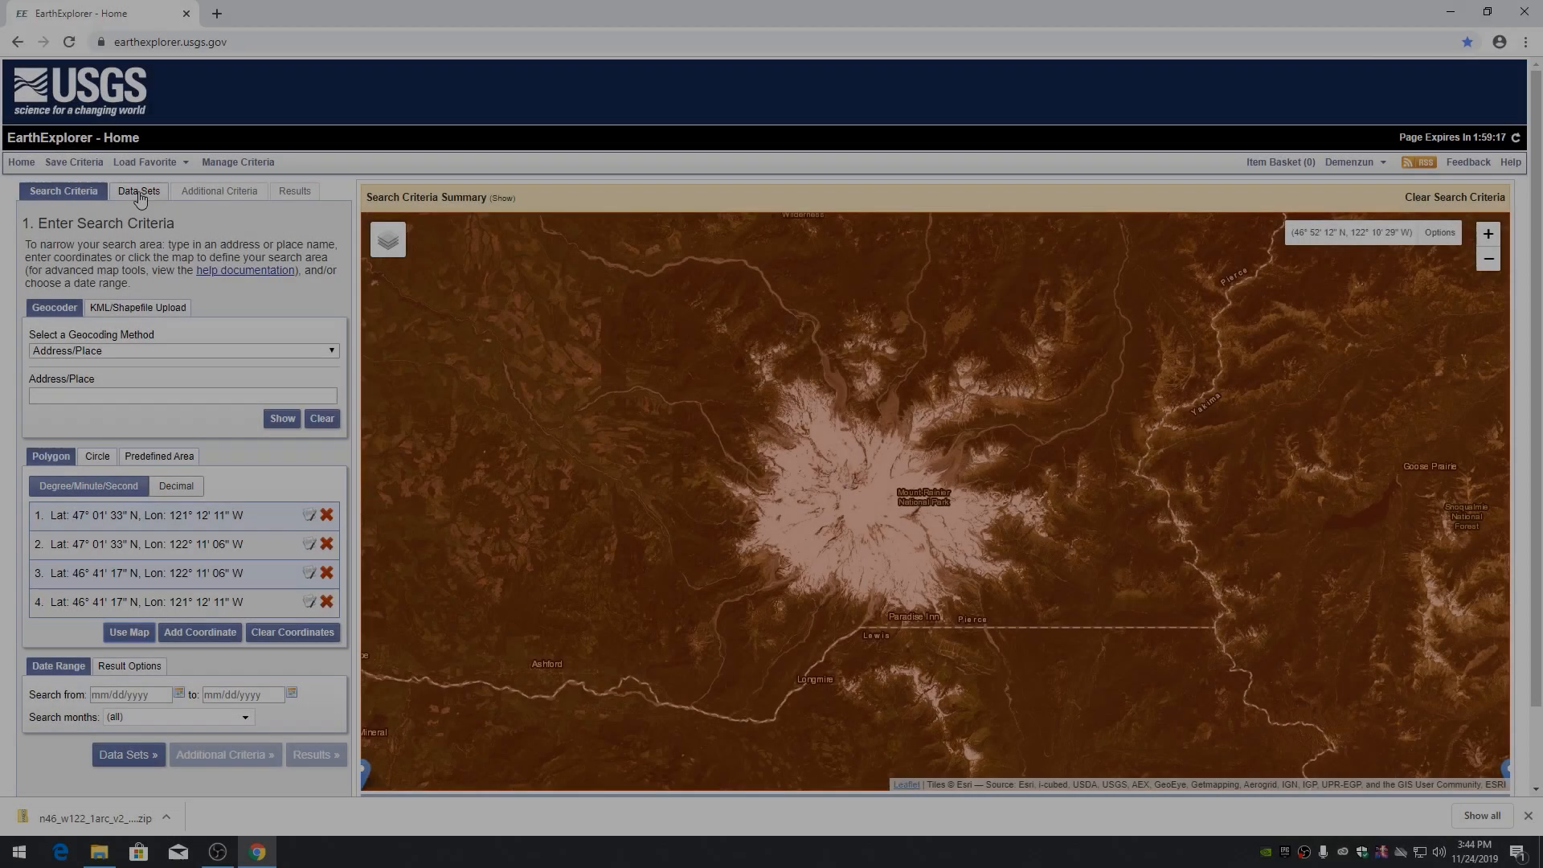
# Step: Choose the SRTM Void Filled data set under Digital Elevation and show its search results for the area
pyautogui.click(138, 193)
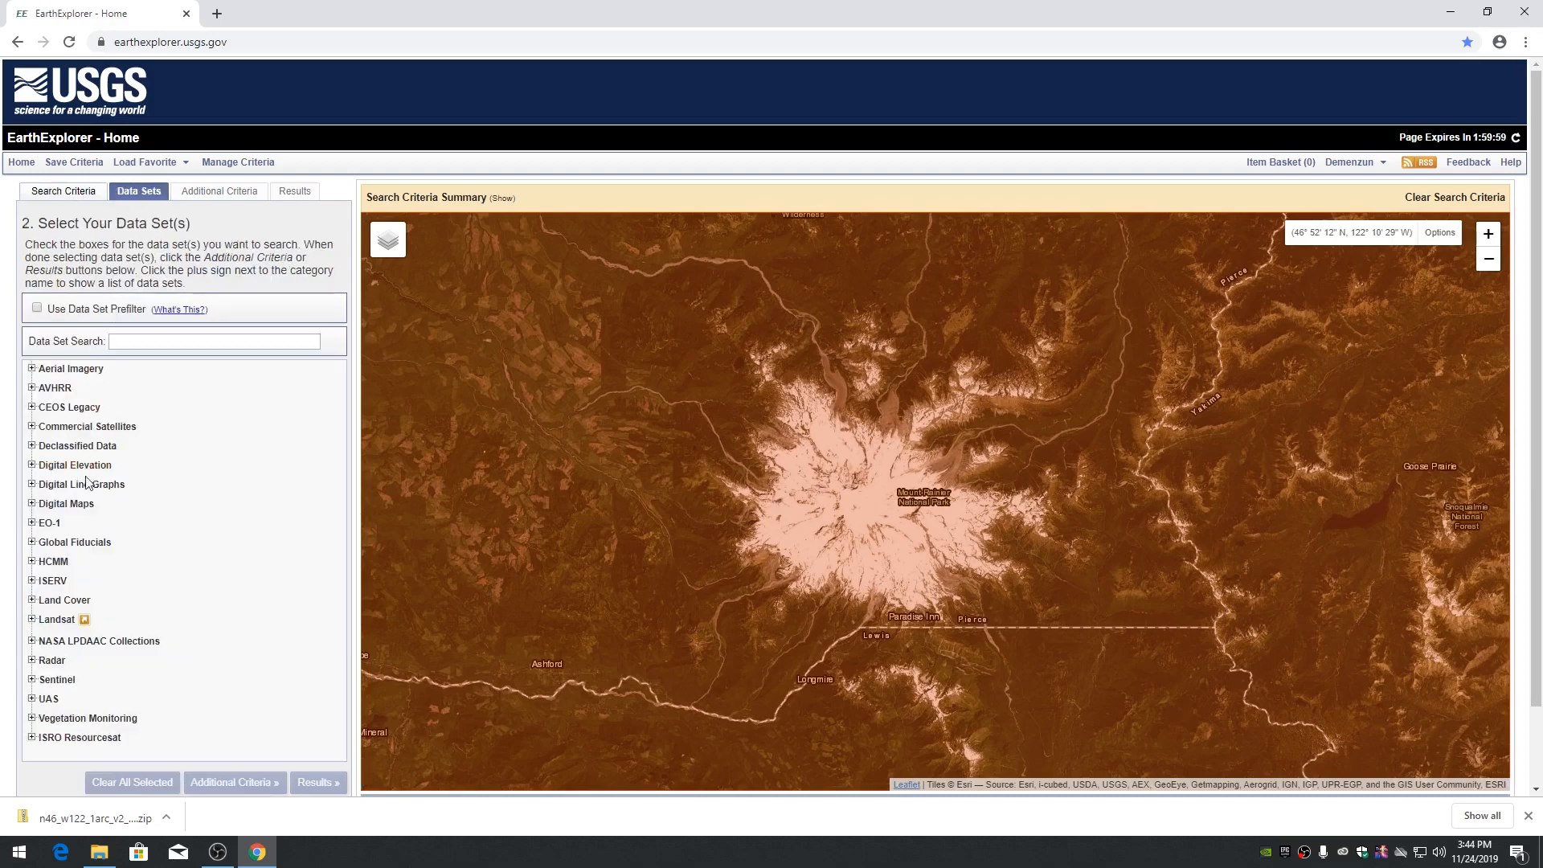
pyautogui.click(32, 466)
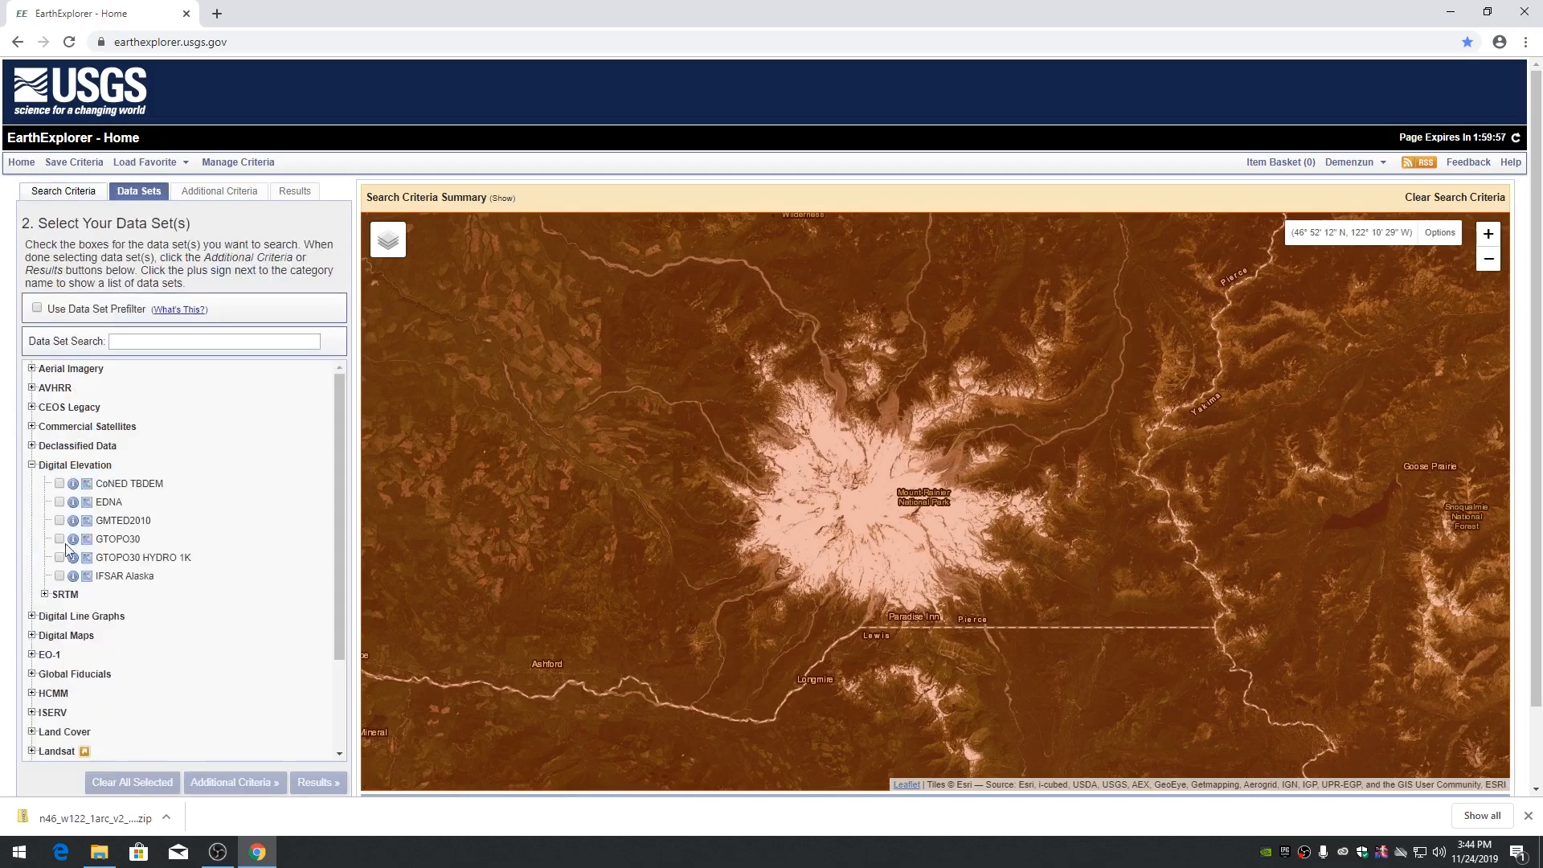
pyautogui.click(45, 594)
pyautogui.click(72, 650)
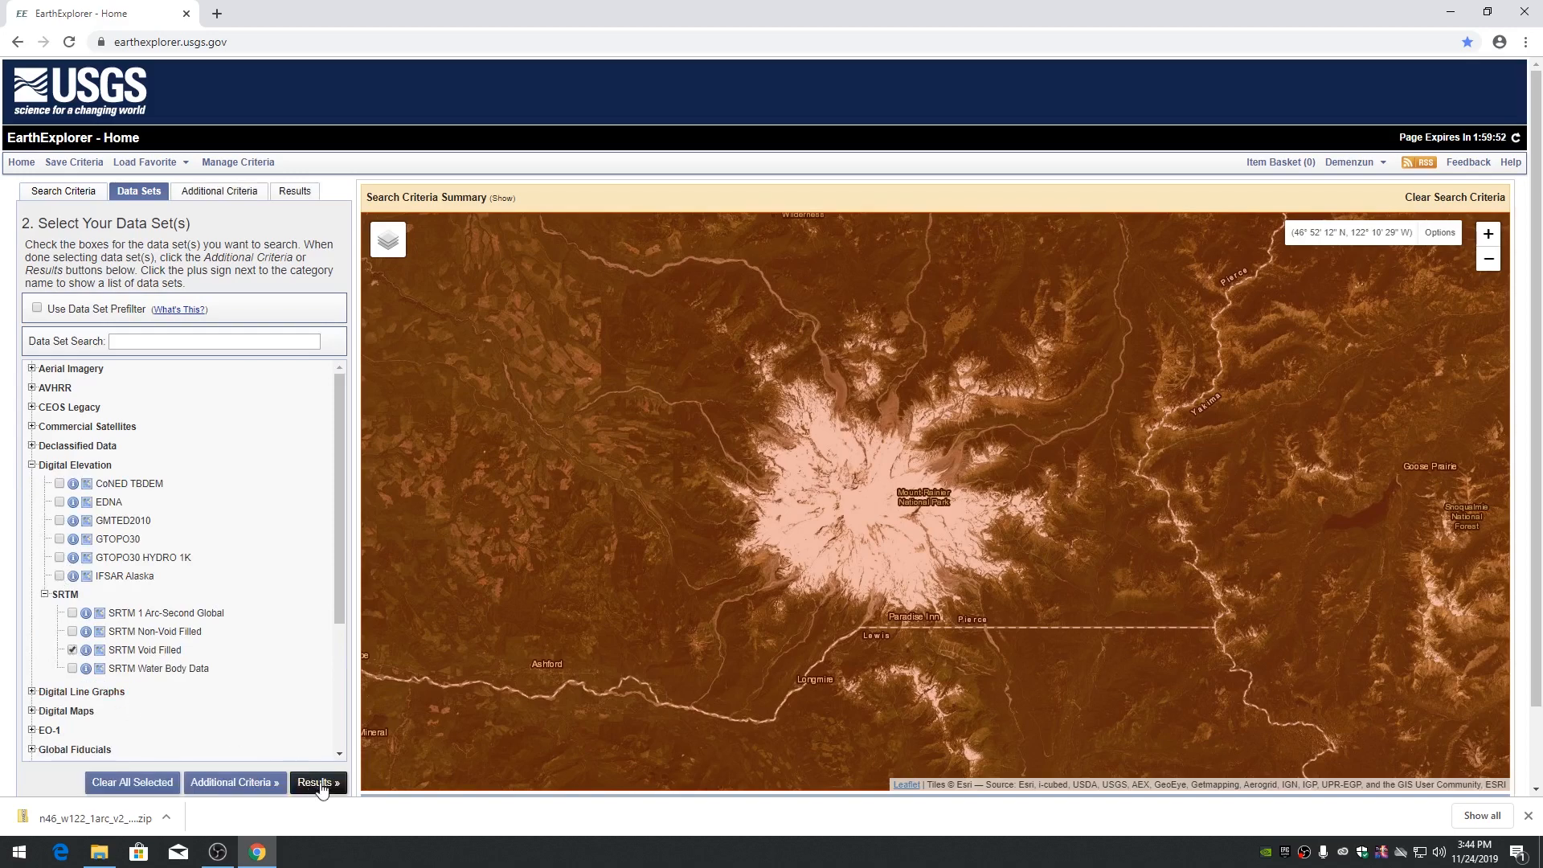
pyautogui.click(318, 782)
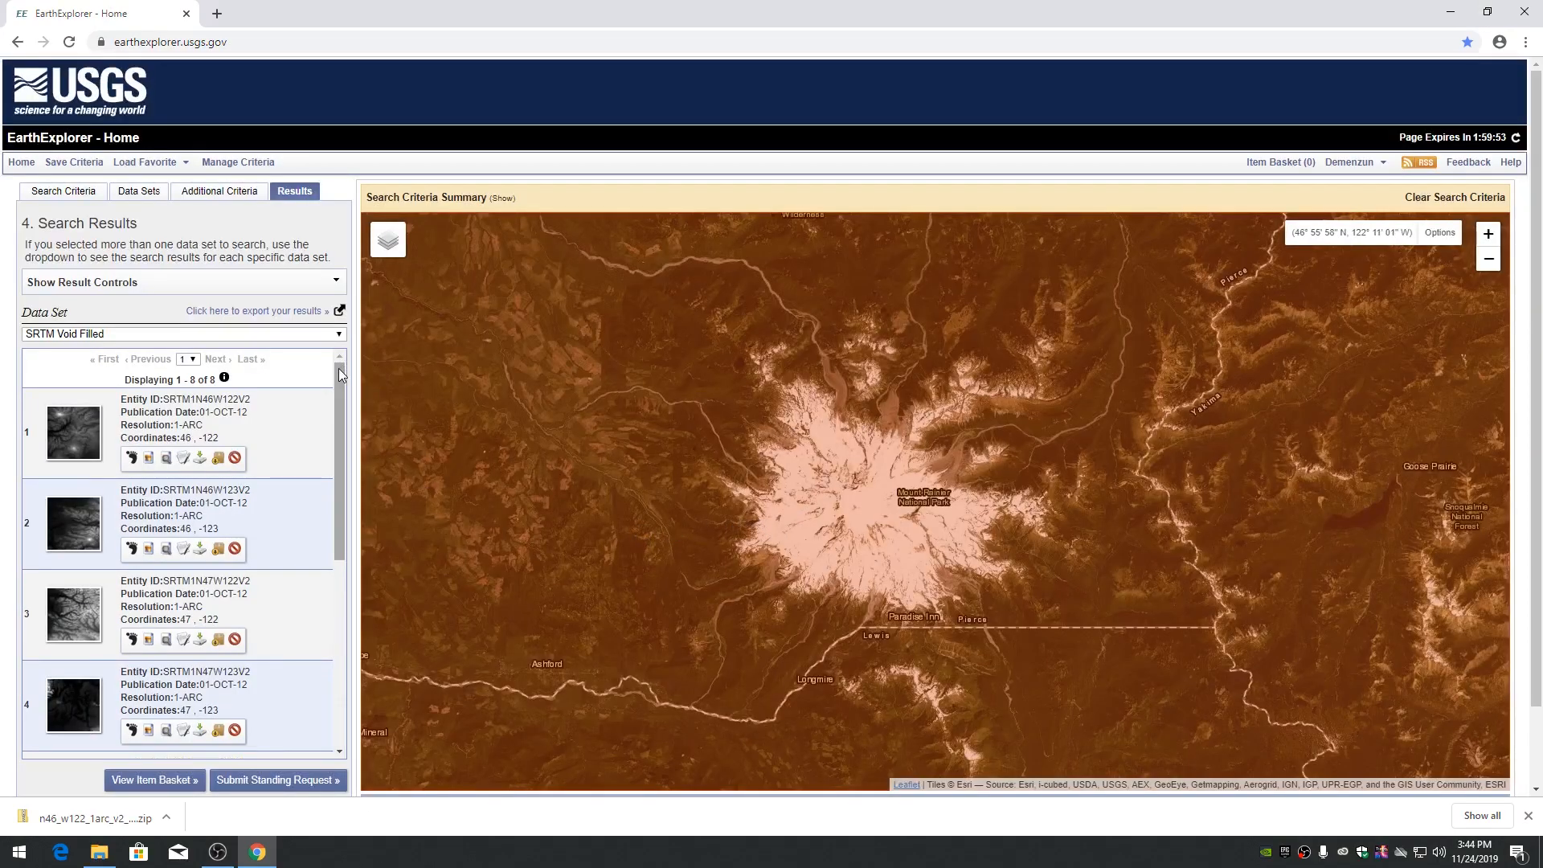
# Step: Download the first result, SRTM1N46W122V2 at coordinates 46, -122, in the BIL 1 Arc-second format
pyautogui.moveTo(339, 366); pyautogui.dragTo(339, 410)
pyautogui.moveTo(339, 373); pyautogui.dragTo(339, 434)
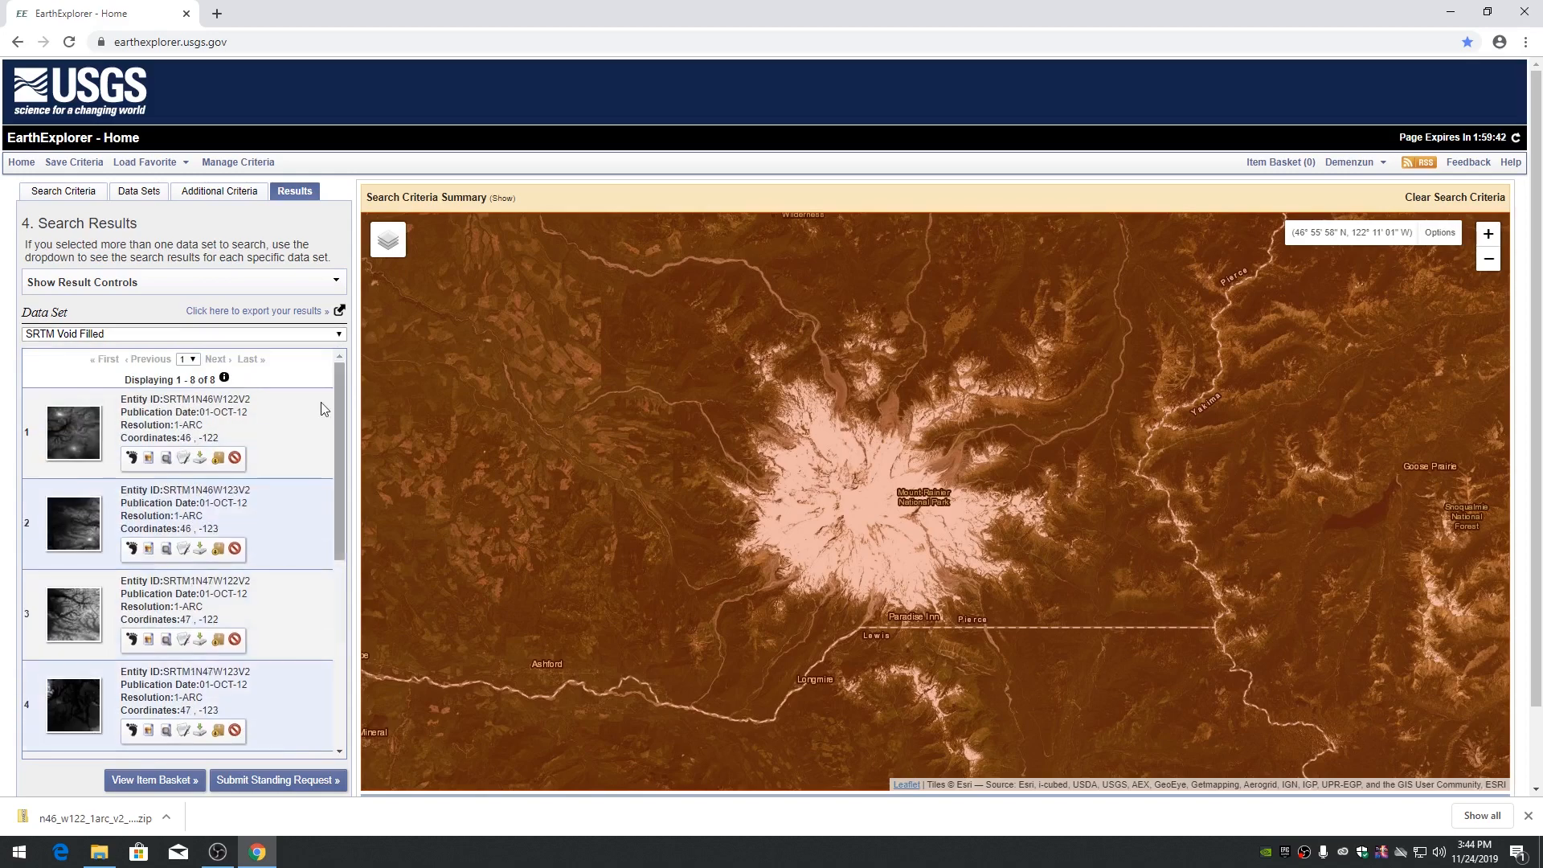
pyautogui.click(200, 457)
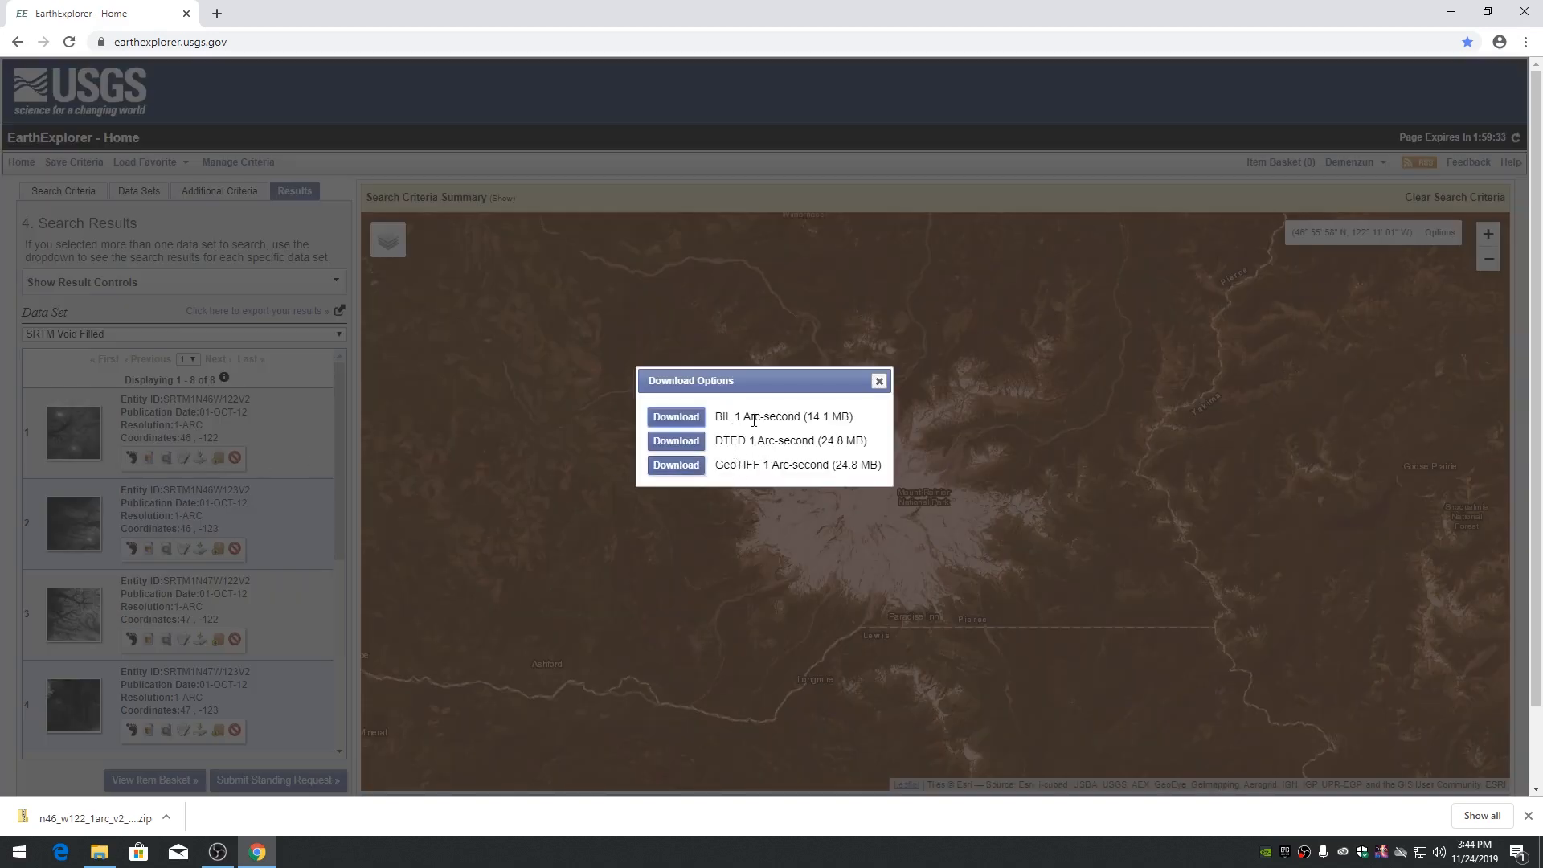
pyautogui.click(676, 417)
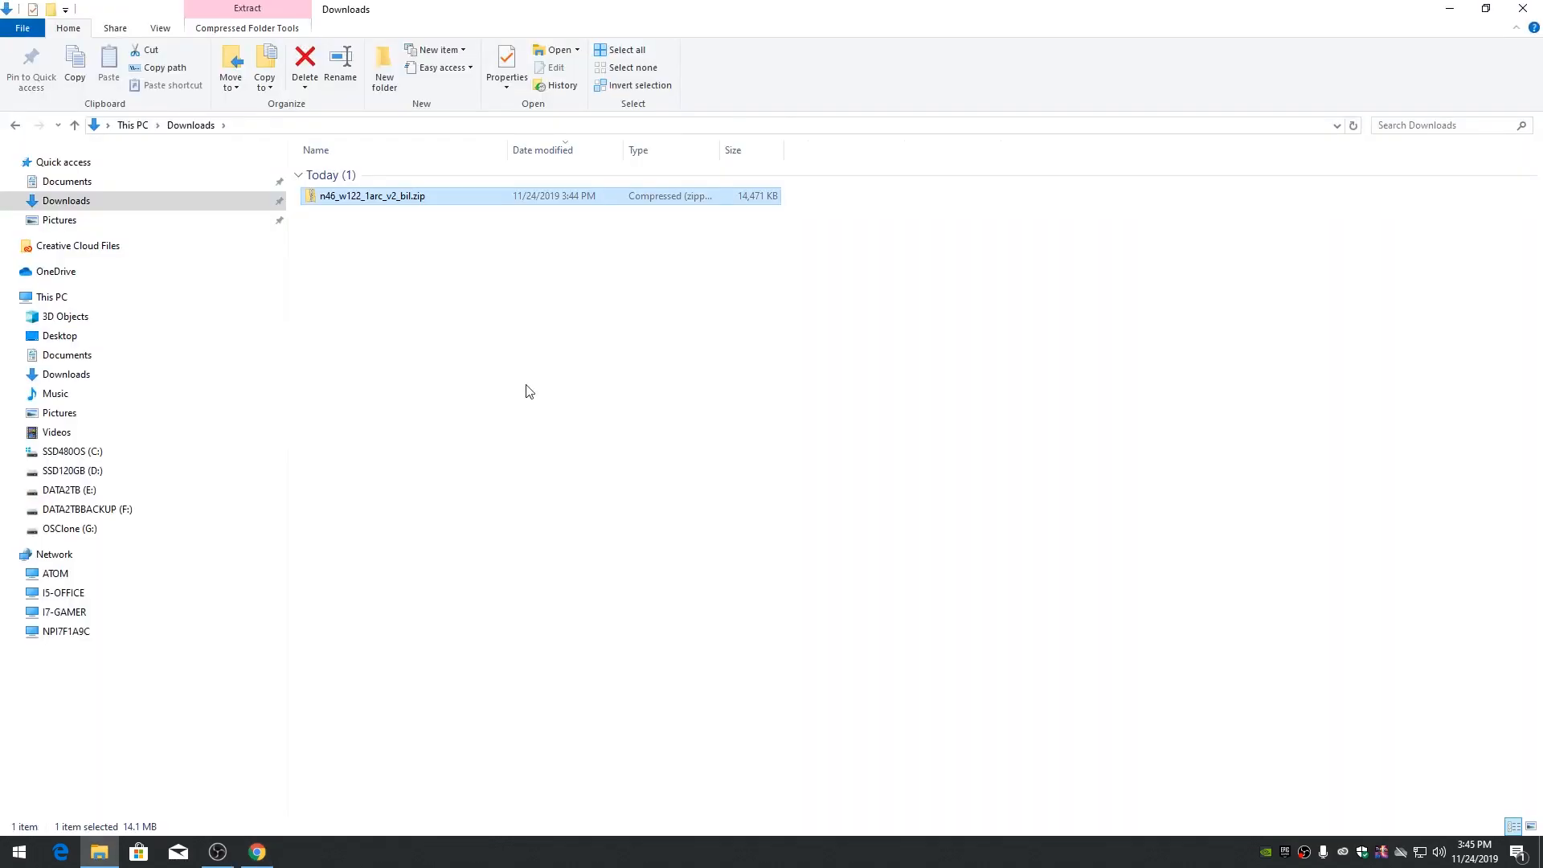
# Step: In File Explorer, extract n46_w122_1arc_v2_bil.zip directly into the Downloads folder, without a separate subfolder
pyautogui.rightClick(368, 198)
pyautogui.click(422, 249)
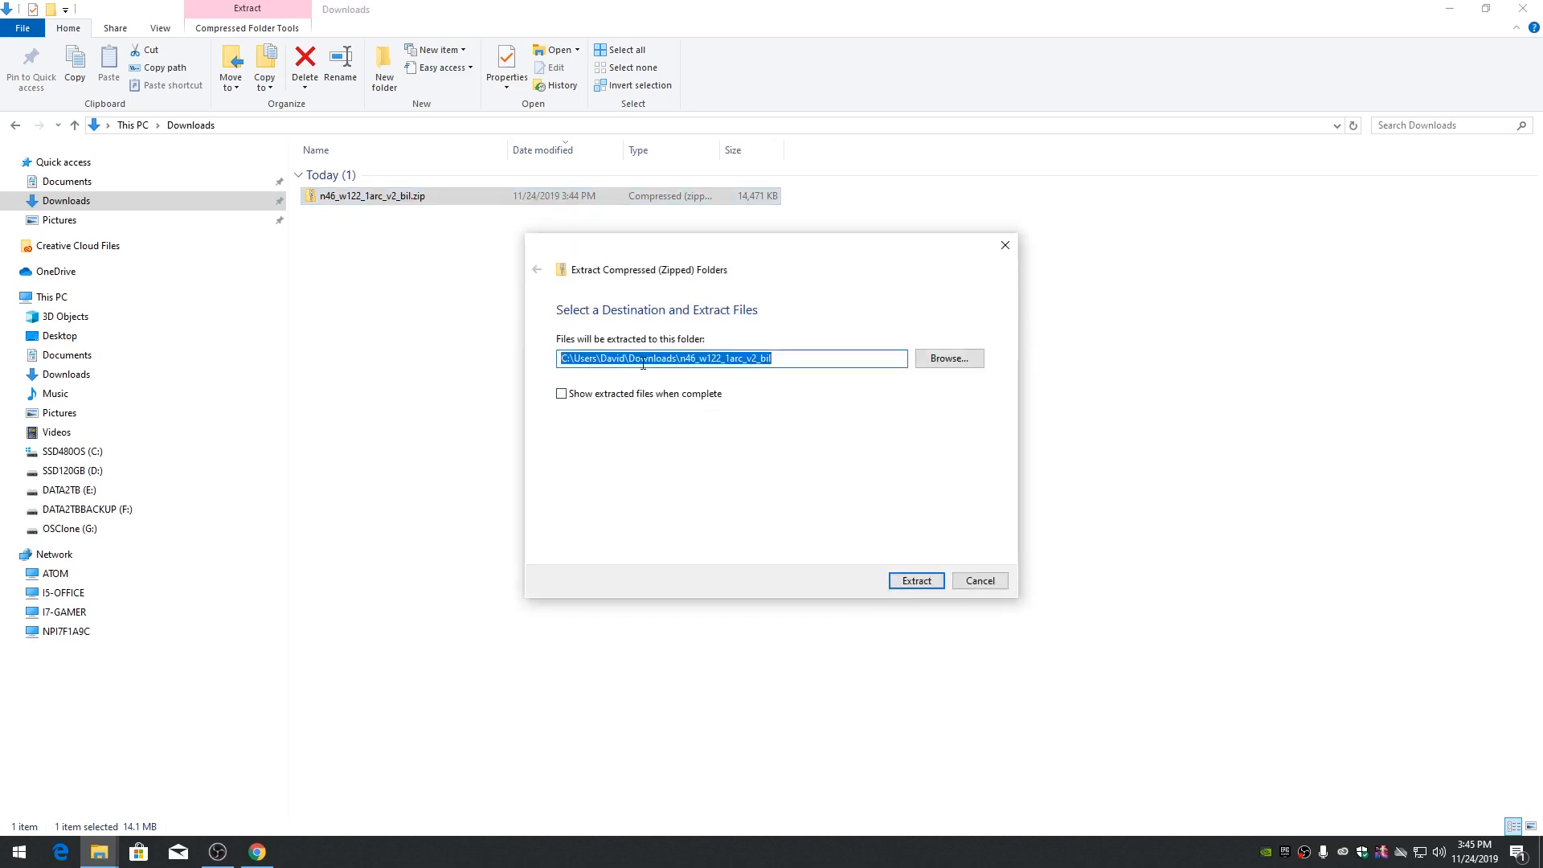
pyautogui.doubleClick(708, 357)
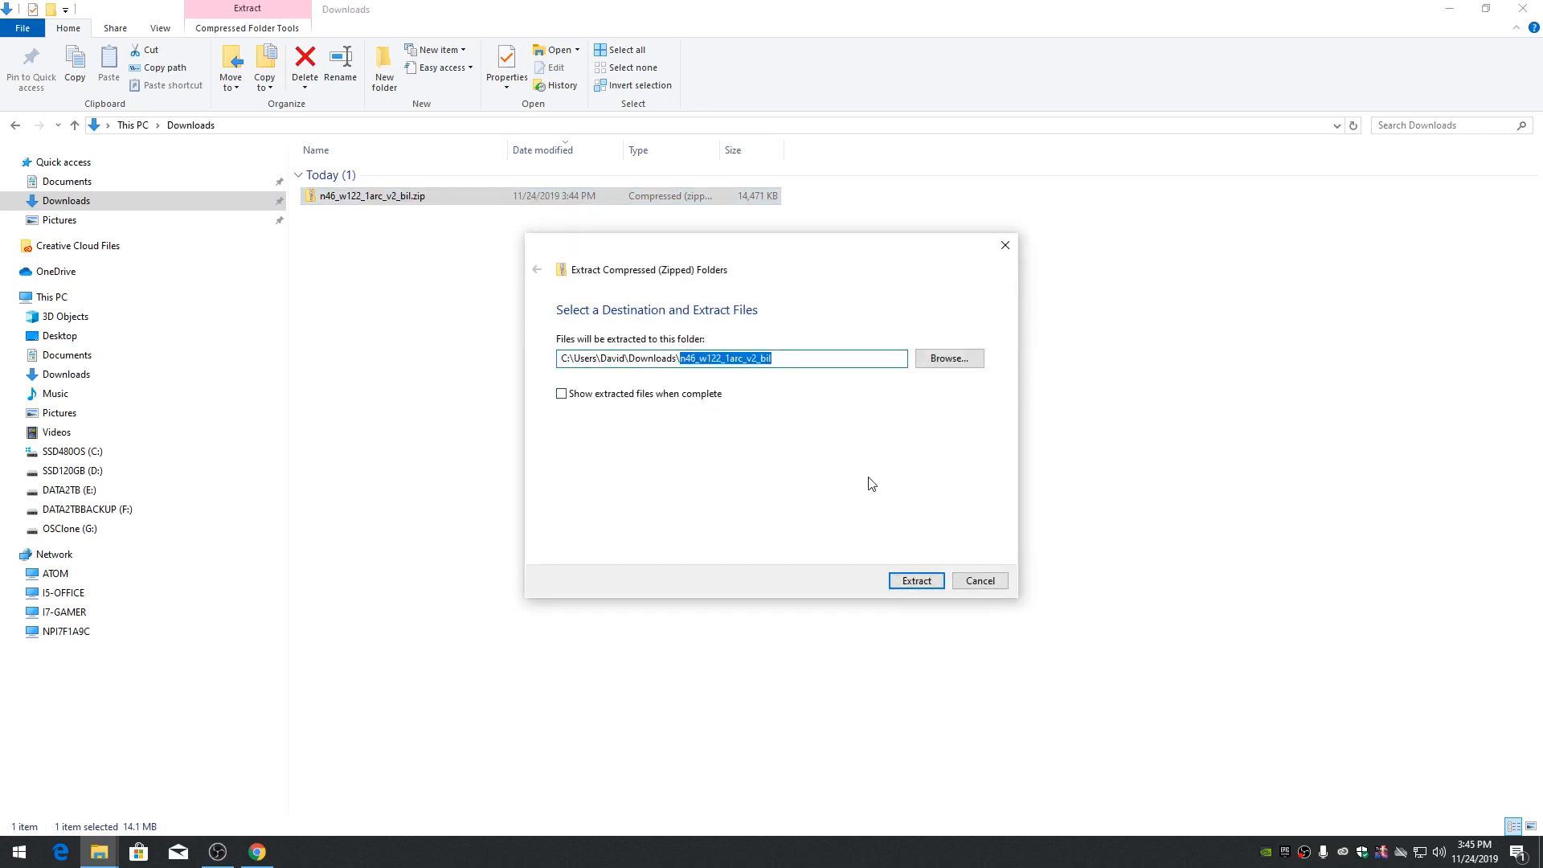
pyautogui.press('BackSpace')
pyautogui.press('Return')
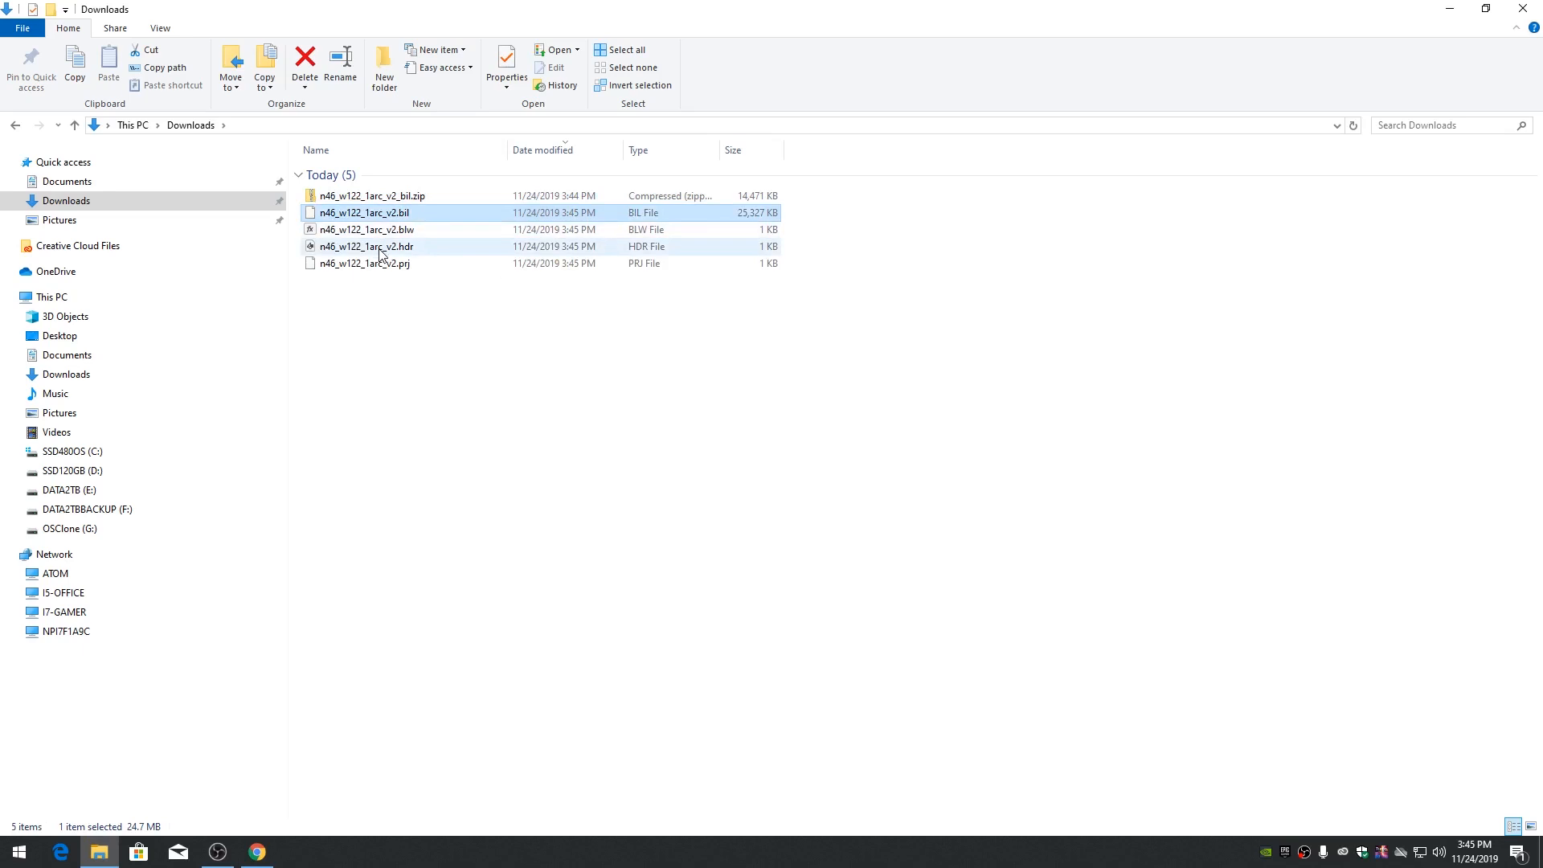
pyautogui.click(383, 249)
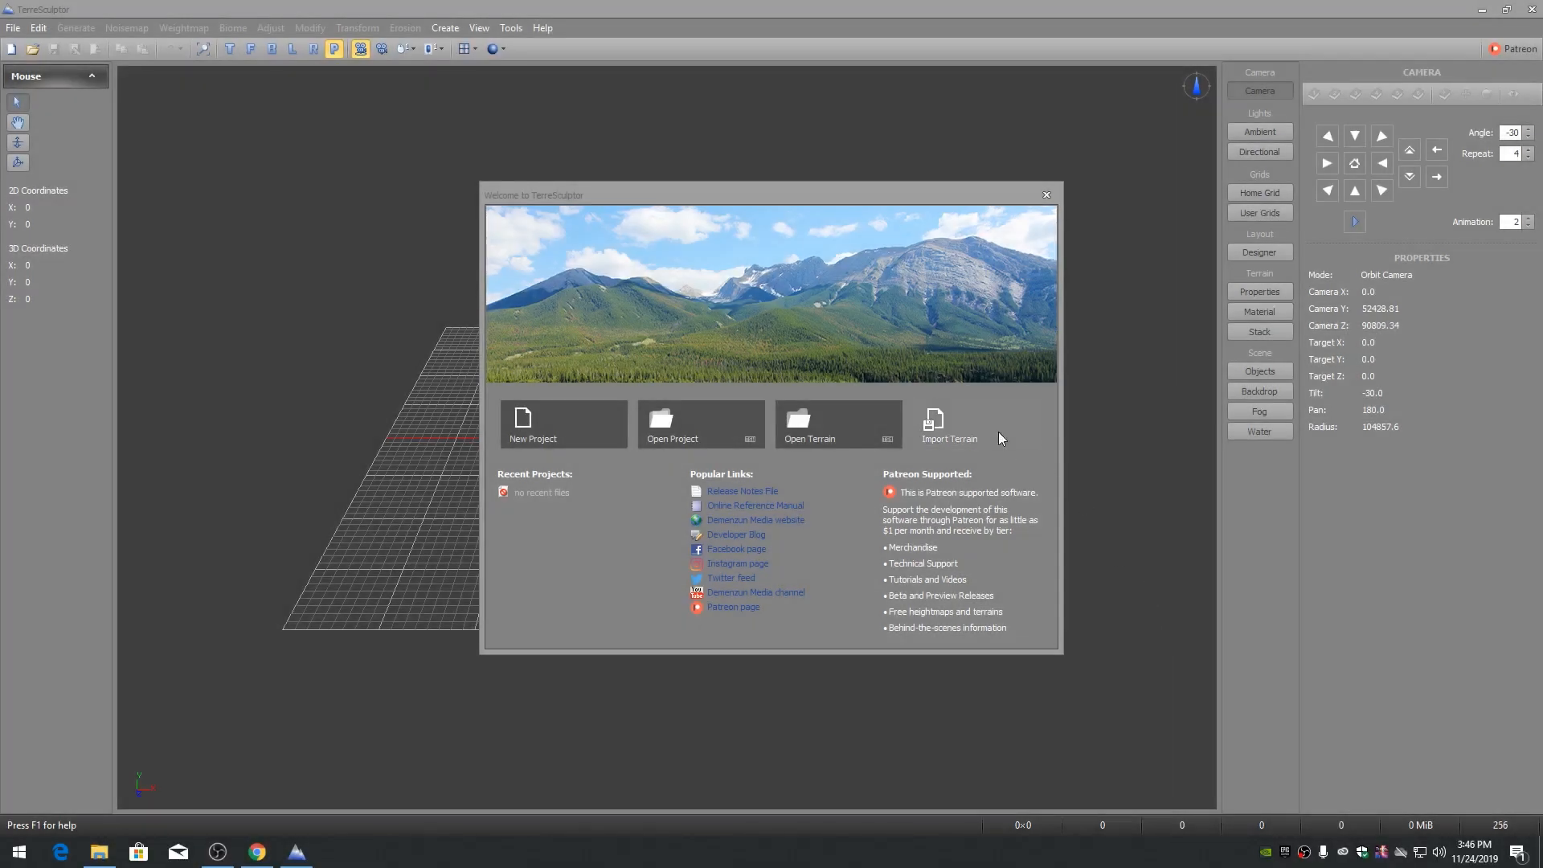
# Step: In TerreSculptor, start a terrain import of n46_w122_1arc_v2.bil using the BIL Binary DEM USGS NED file type
pyautogui.click(958, 421)
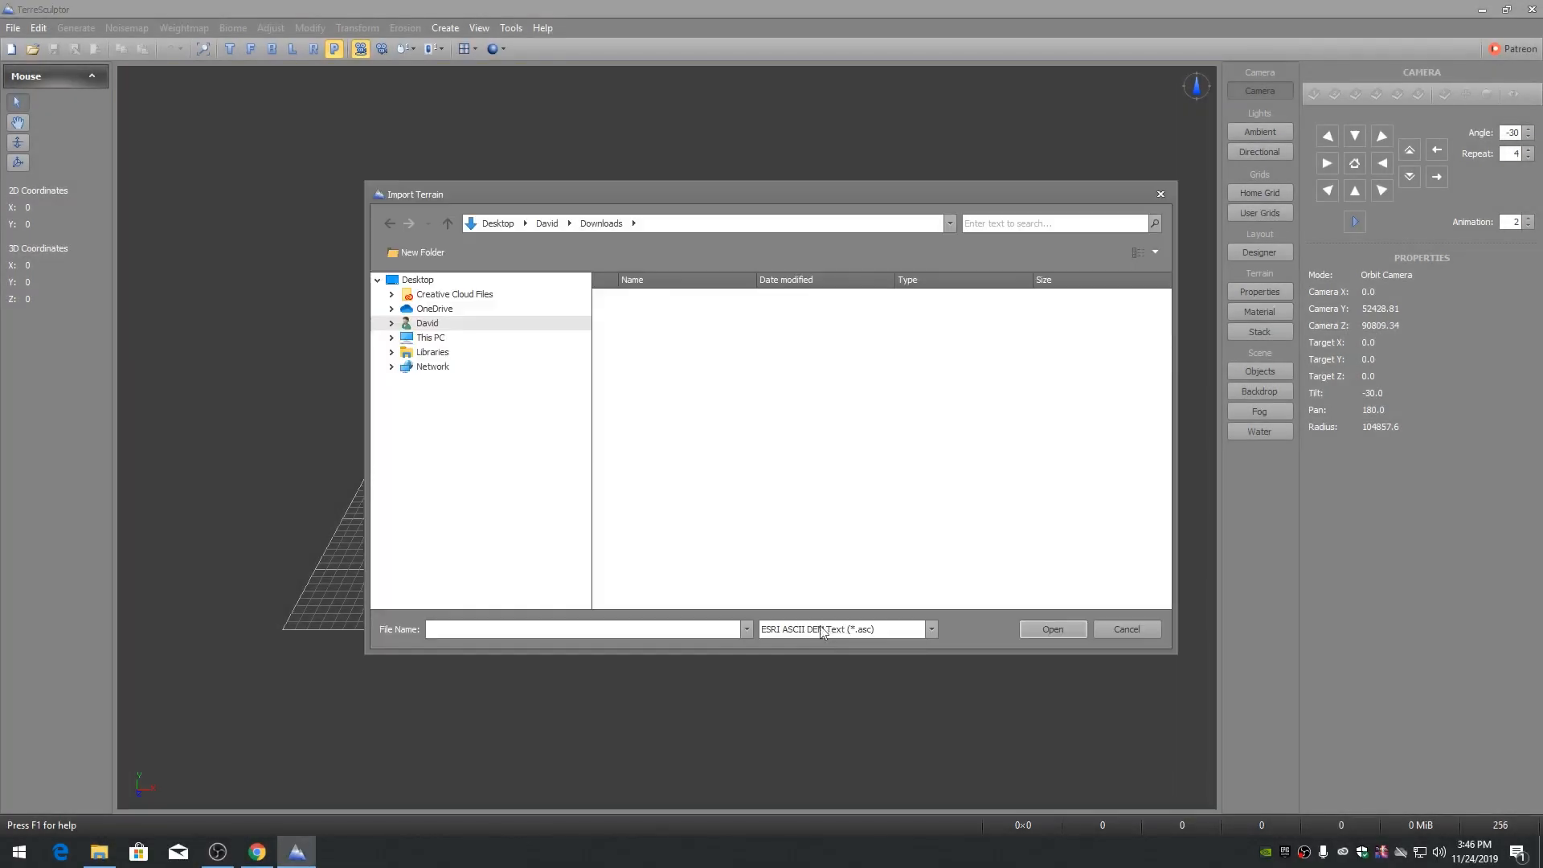
pyautogui.click(821, 631)
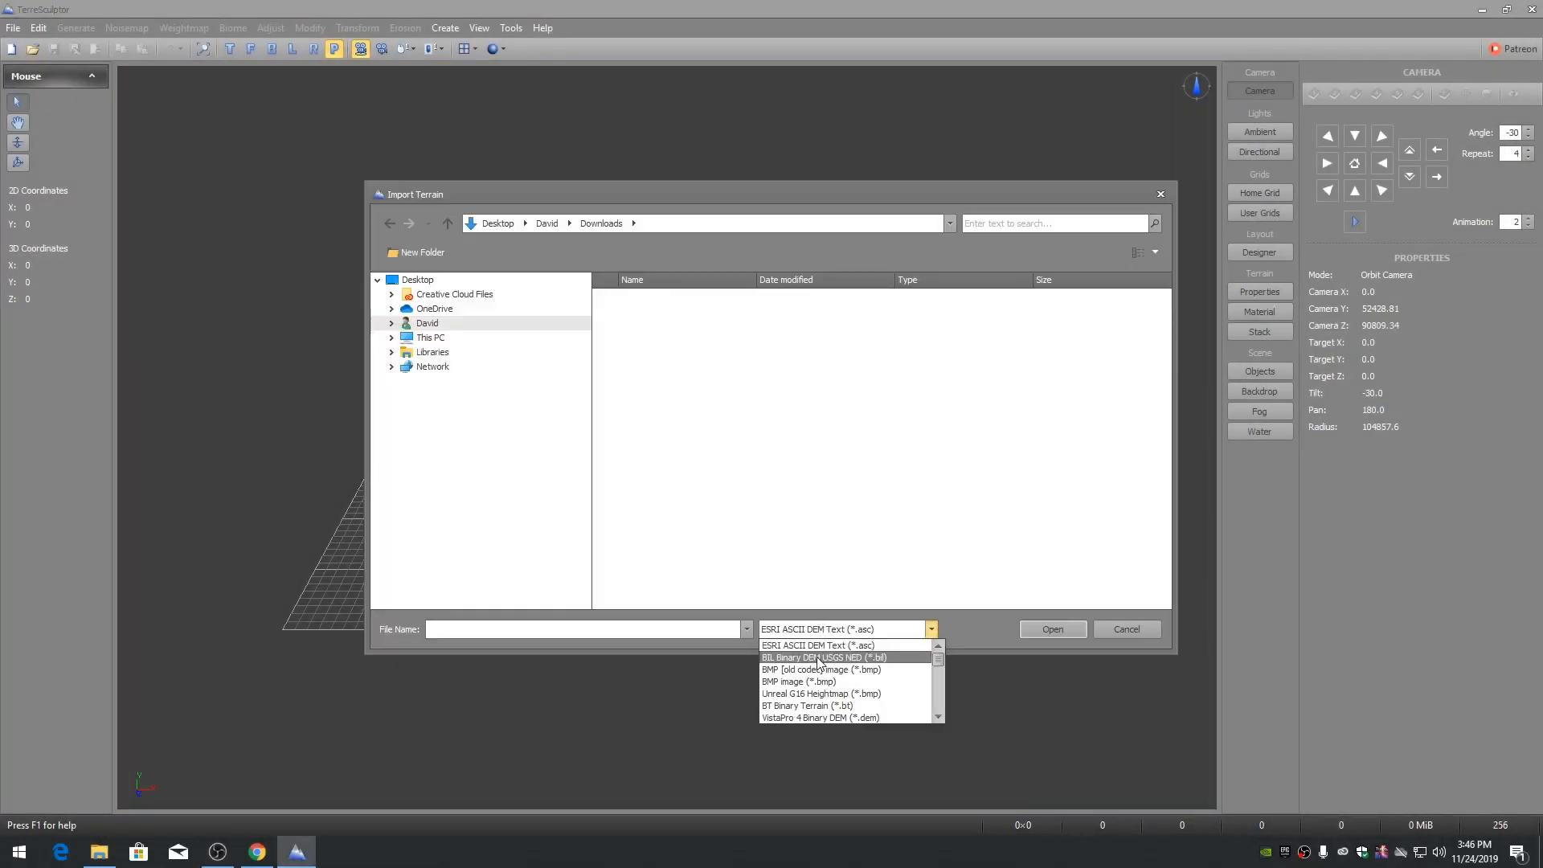
pyautogui.click(817, 655)
pyautogui.click(672, 297)
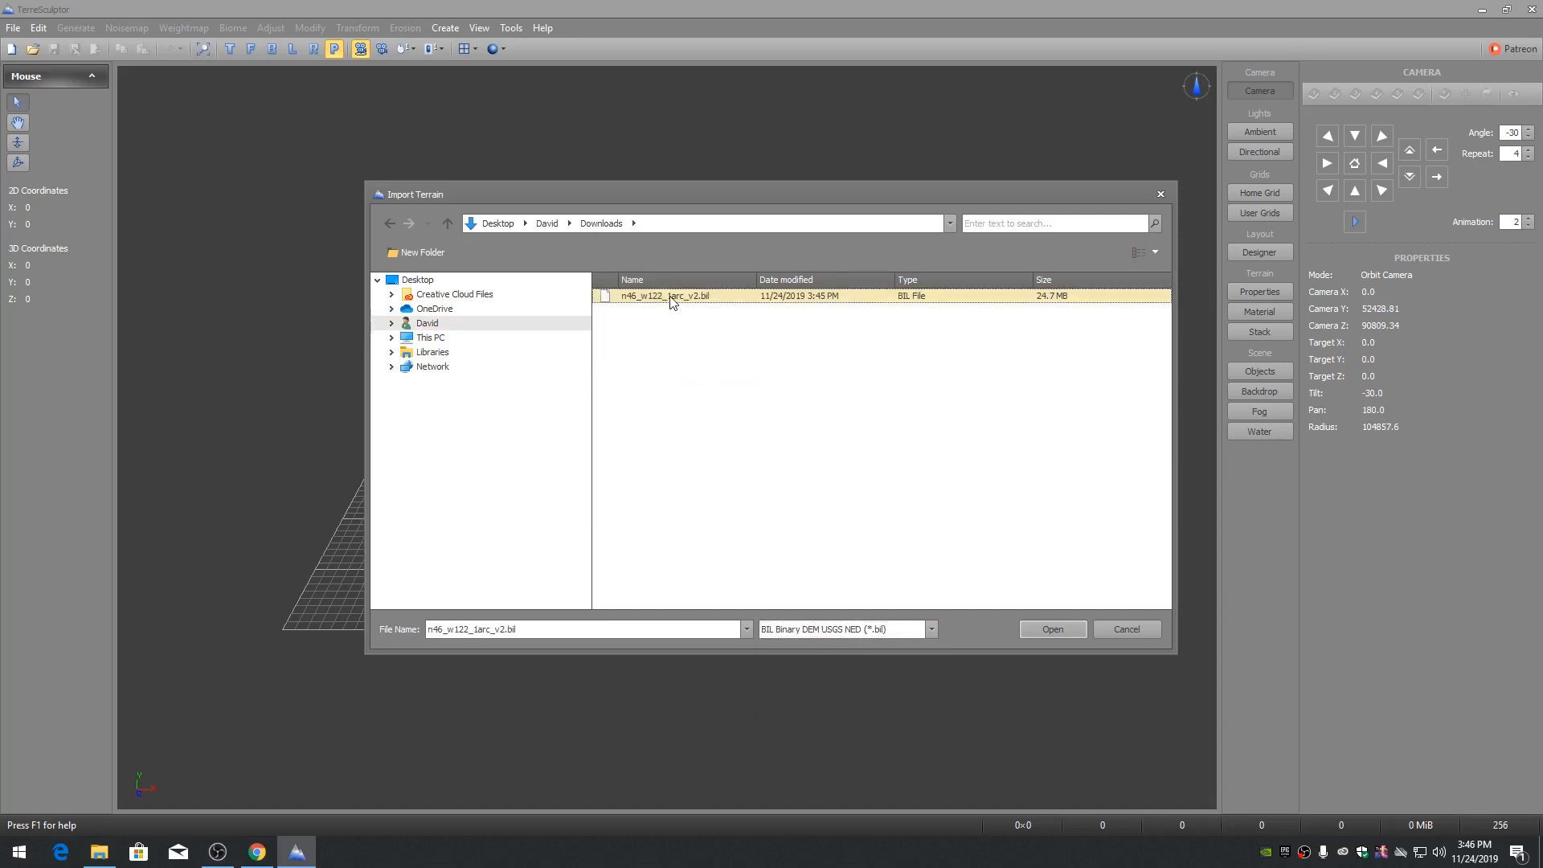
pyautogui.click(1057, 628)
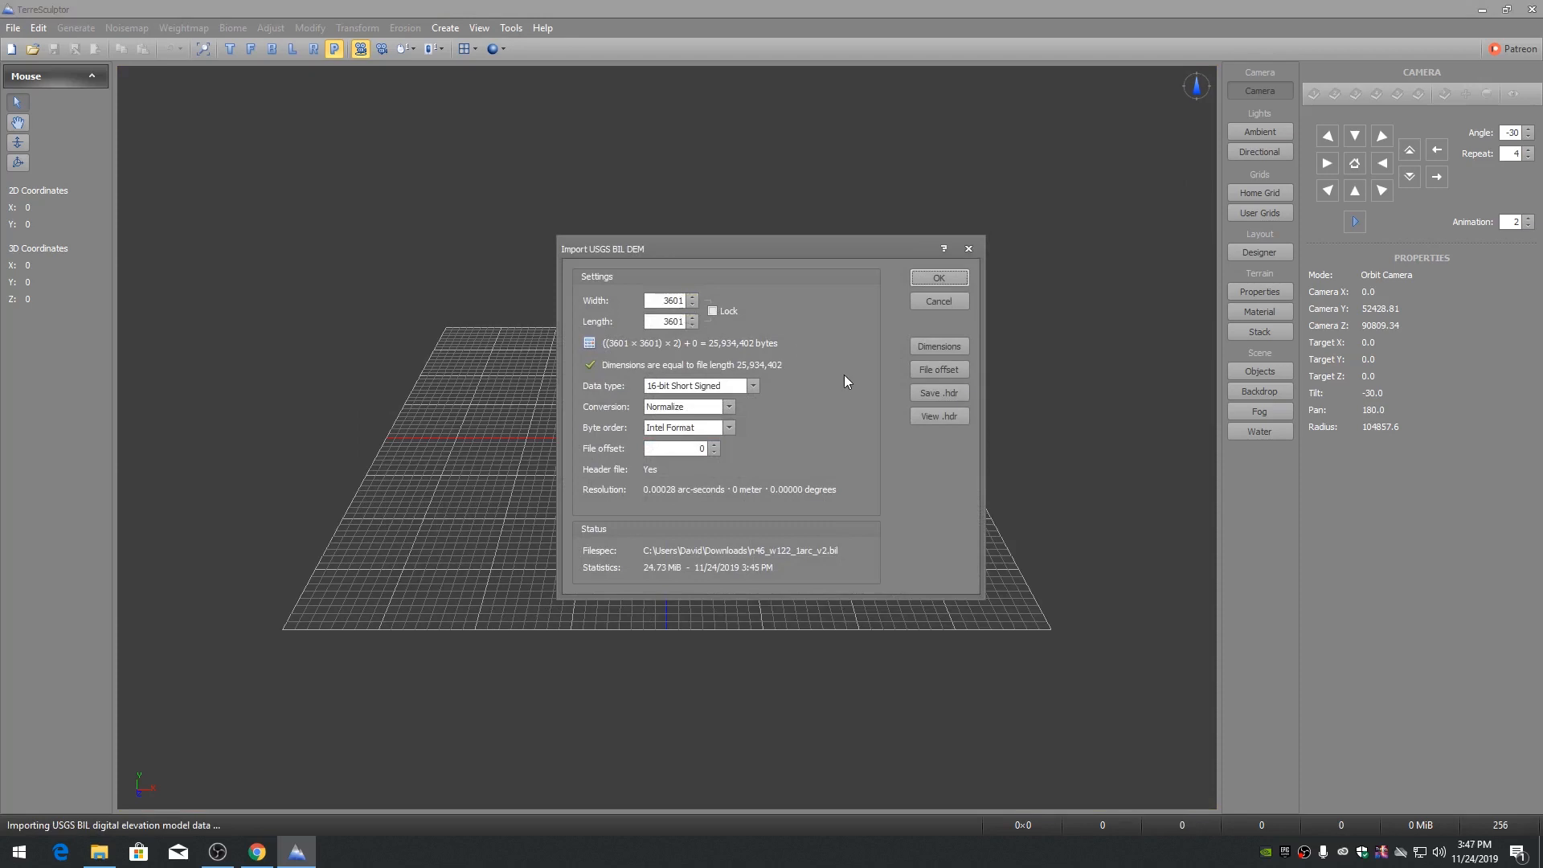
# Step: Check the BIL file's header data and complete the import with the 3601 × 3601, 16-bit Short Signed, Normalize settings
pyautogui.click(941, 416)
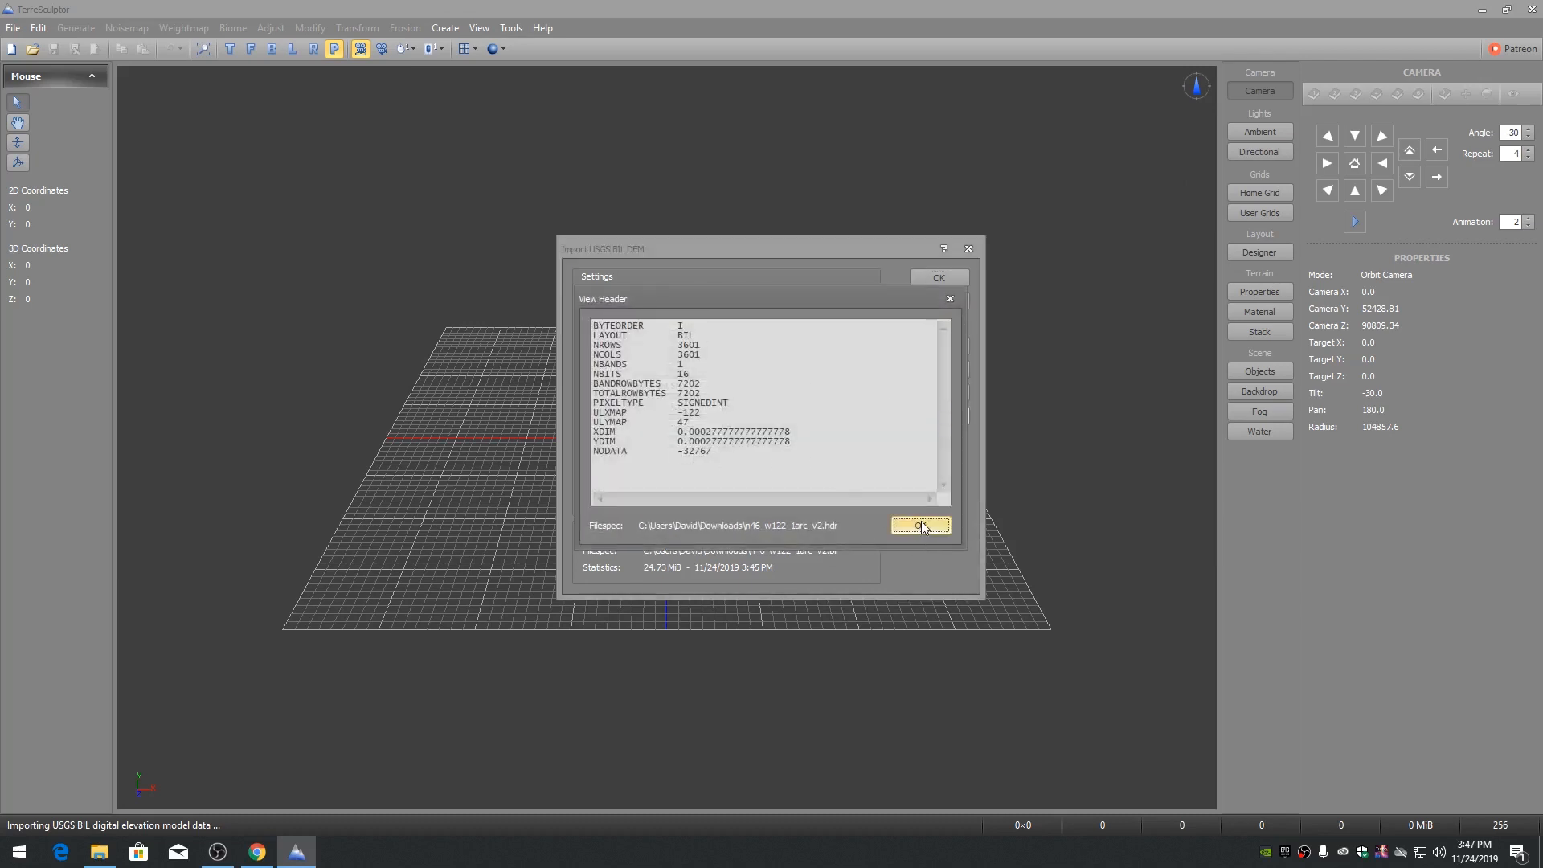
pyautogui.click(921, 525)
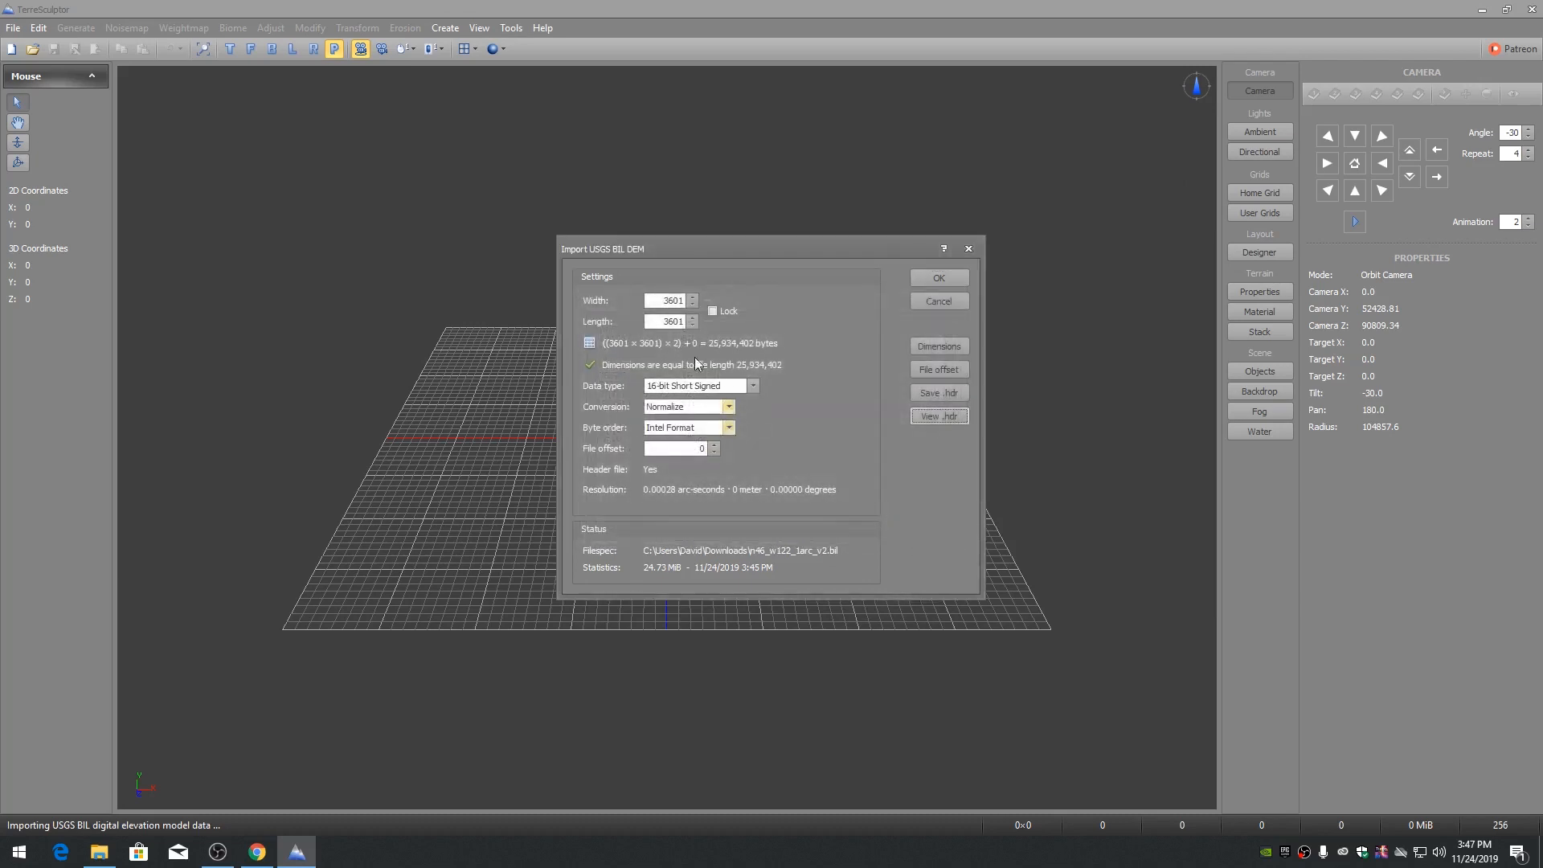
pyautogui.click(939, 280)
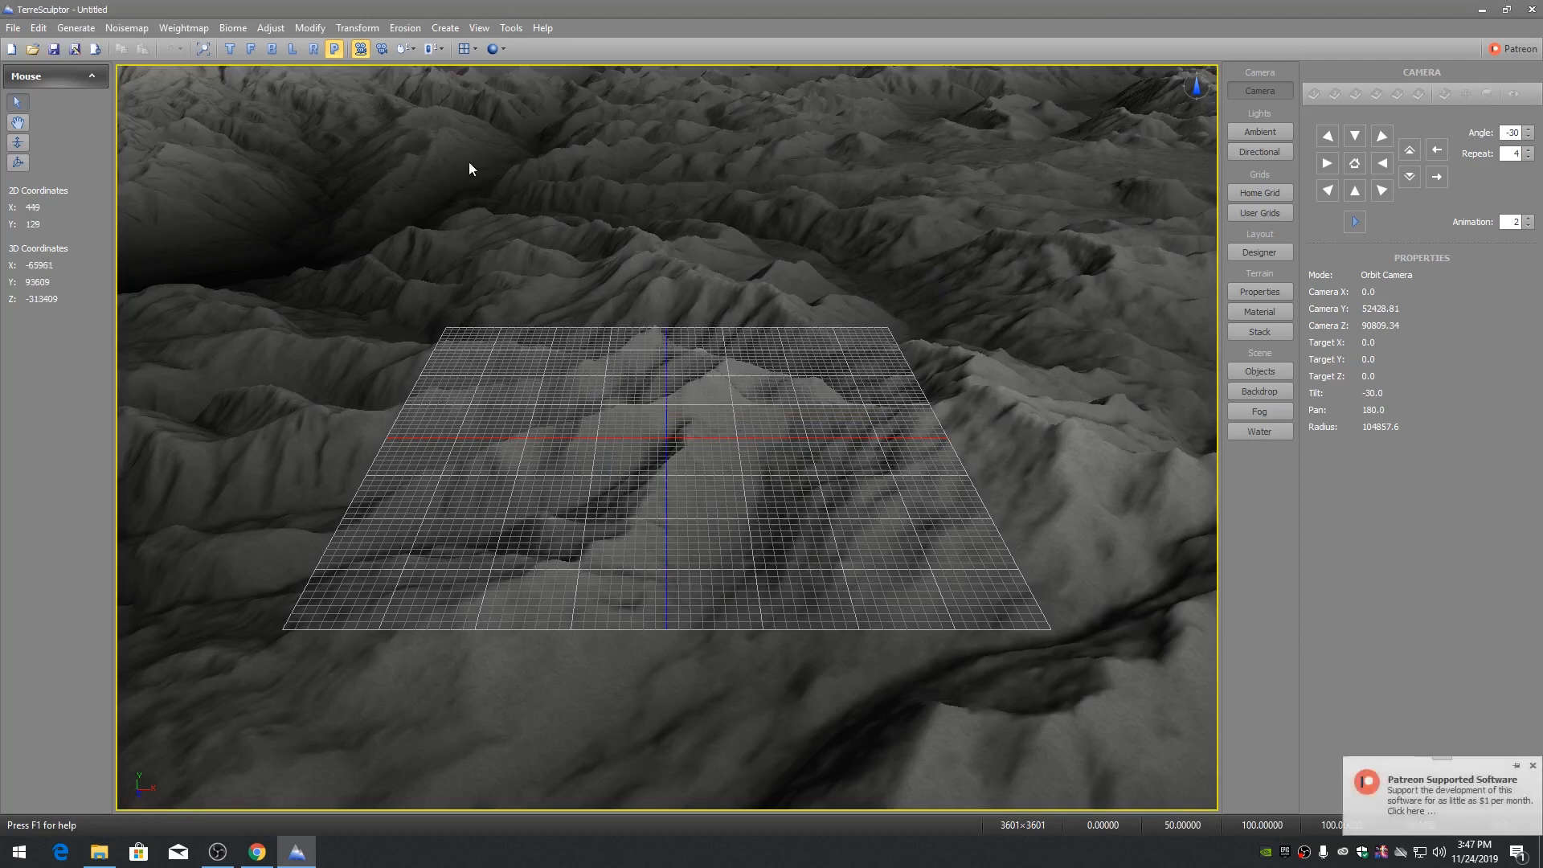
# Step: Fit the whole imported terrain in the viewport and hide the home grid
pyautogui.click(203, 49)
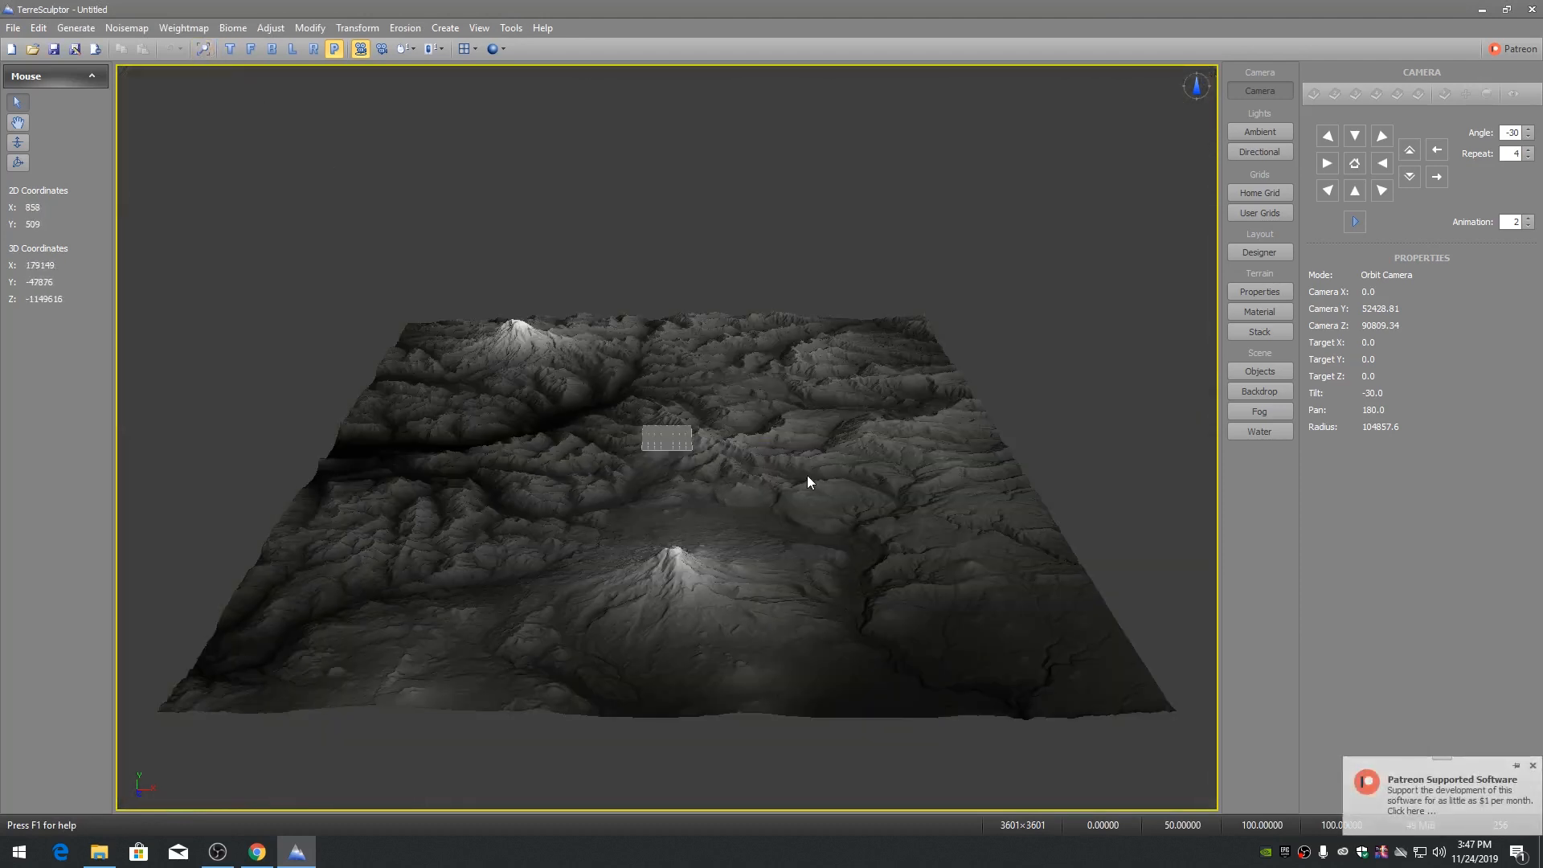
pyautogui.click(1259, 370)
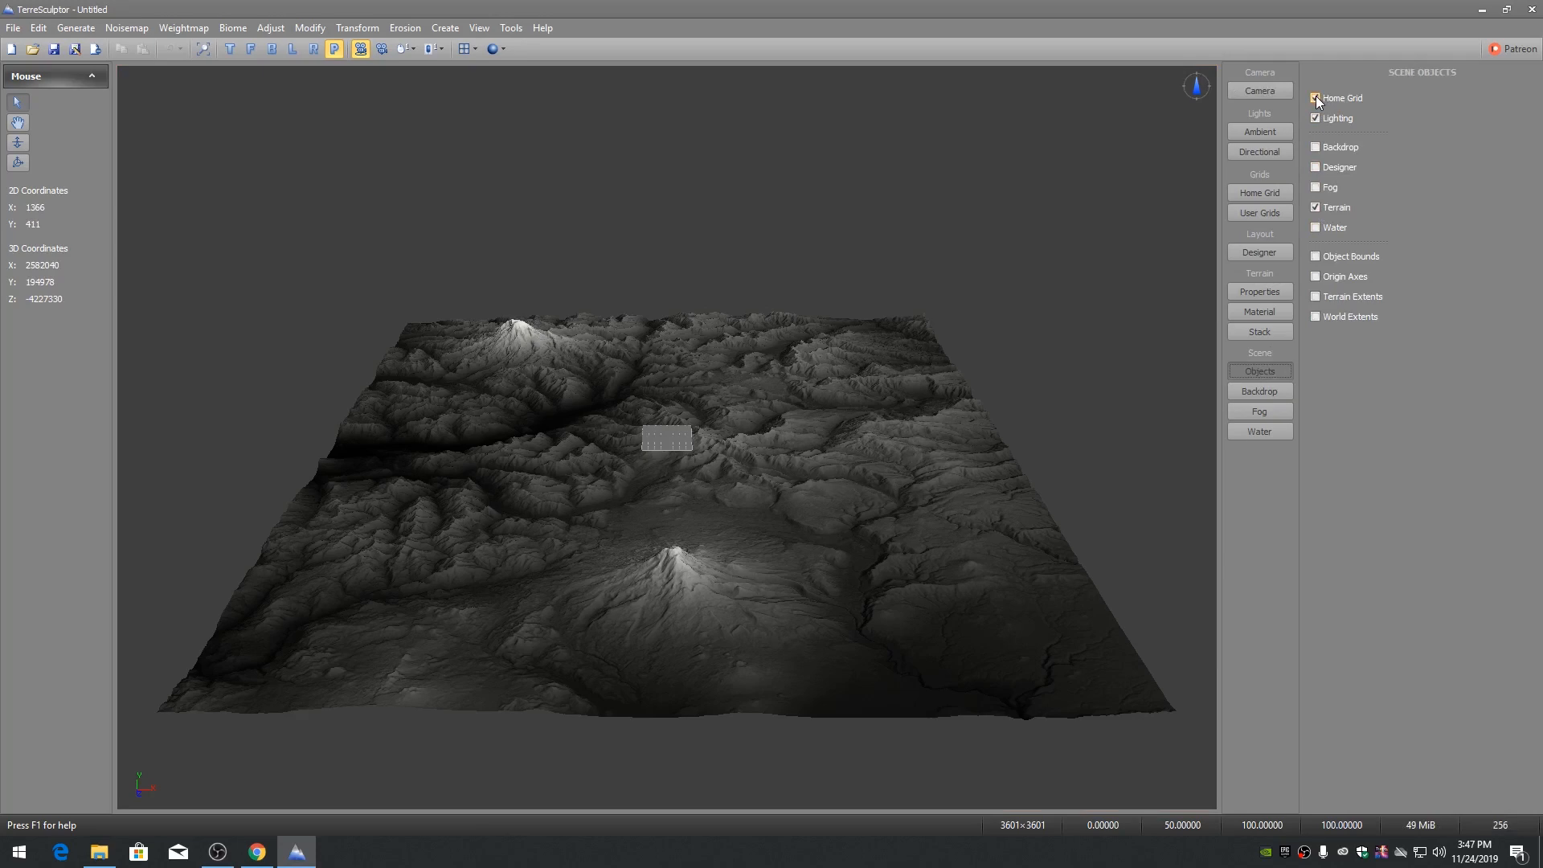
pyautogui.click(1316, 98)
# Step: Give the terrain a Colorset material with the Earth colorset
pyautogui.click(1259, 312)
pyautogui.click(1402, 174)
pyautogui.click(1407, 204)
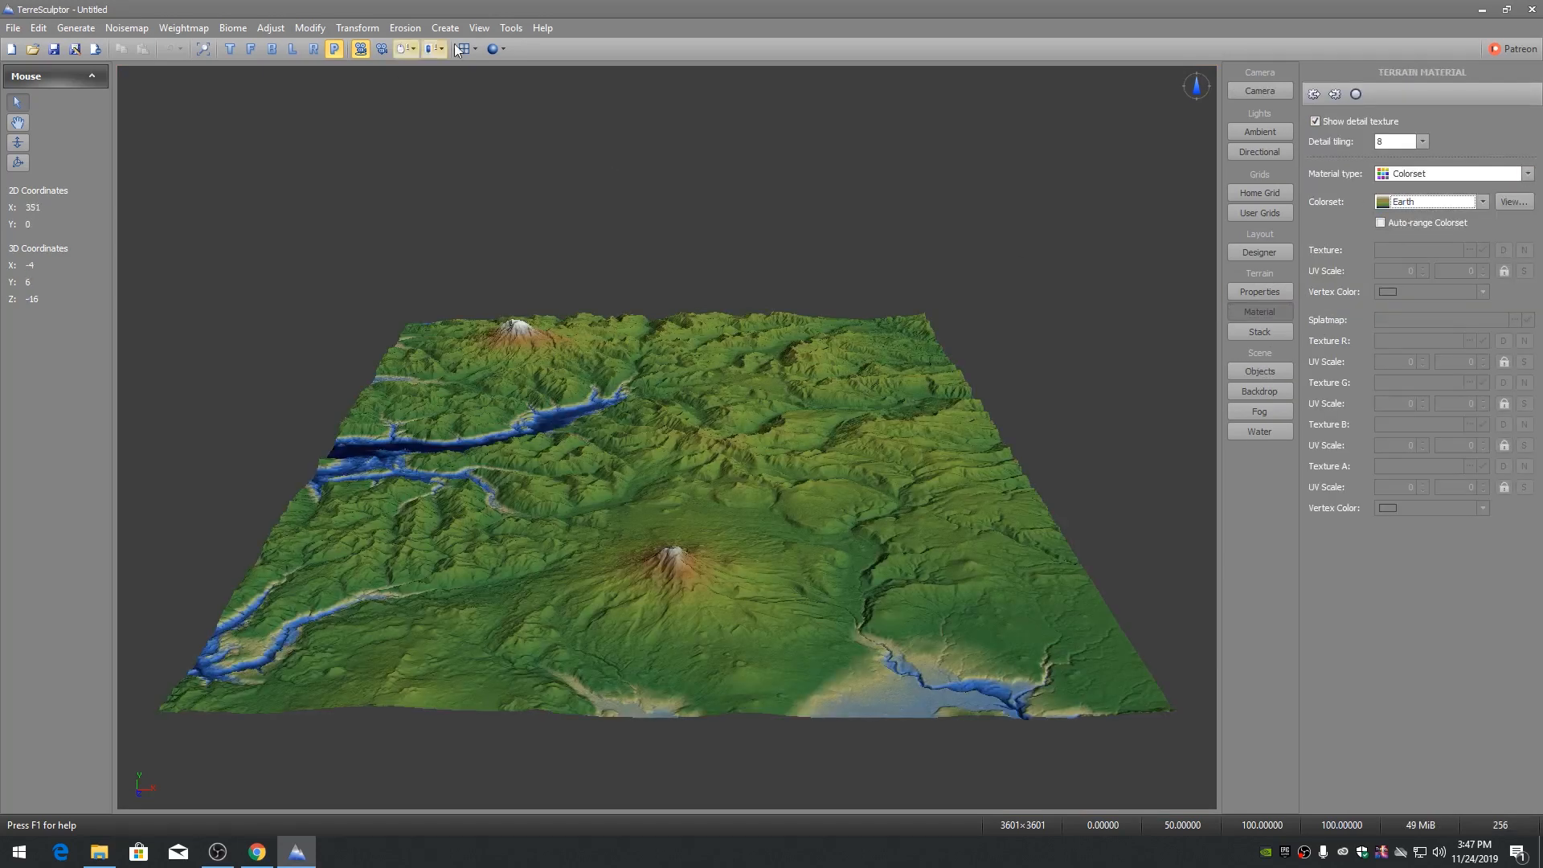
# Step: Raise the viewport's terrain display detail to a finer mesh
pyautogui.click(433, 49)
pyautogui.click(448, 129)
pyautogui.click(467, 49)
pyautogui.click(509, 90)
# Step: Set both the XZ spacing and the Y spacing of the terrain mesh to 100
pyautogui.click(1259, 291)
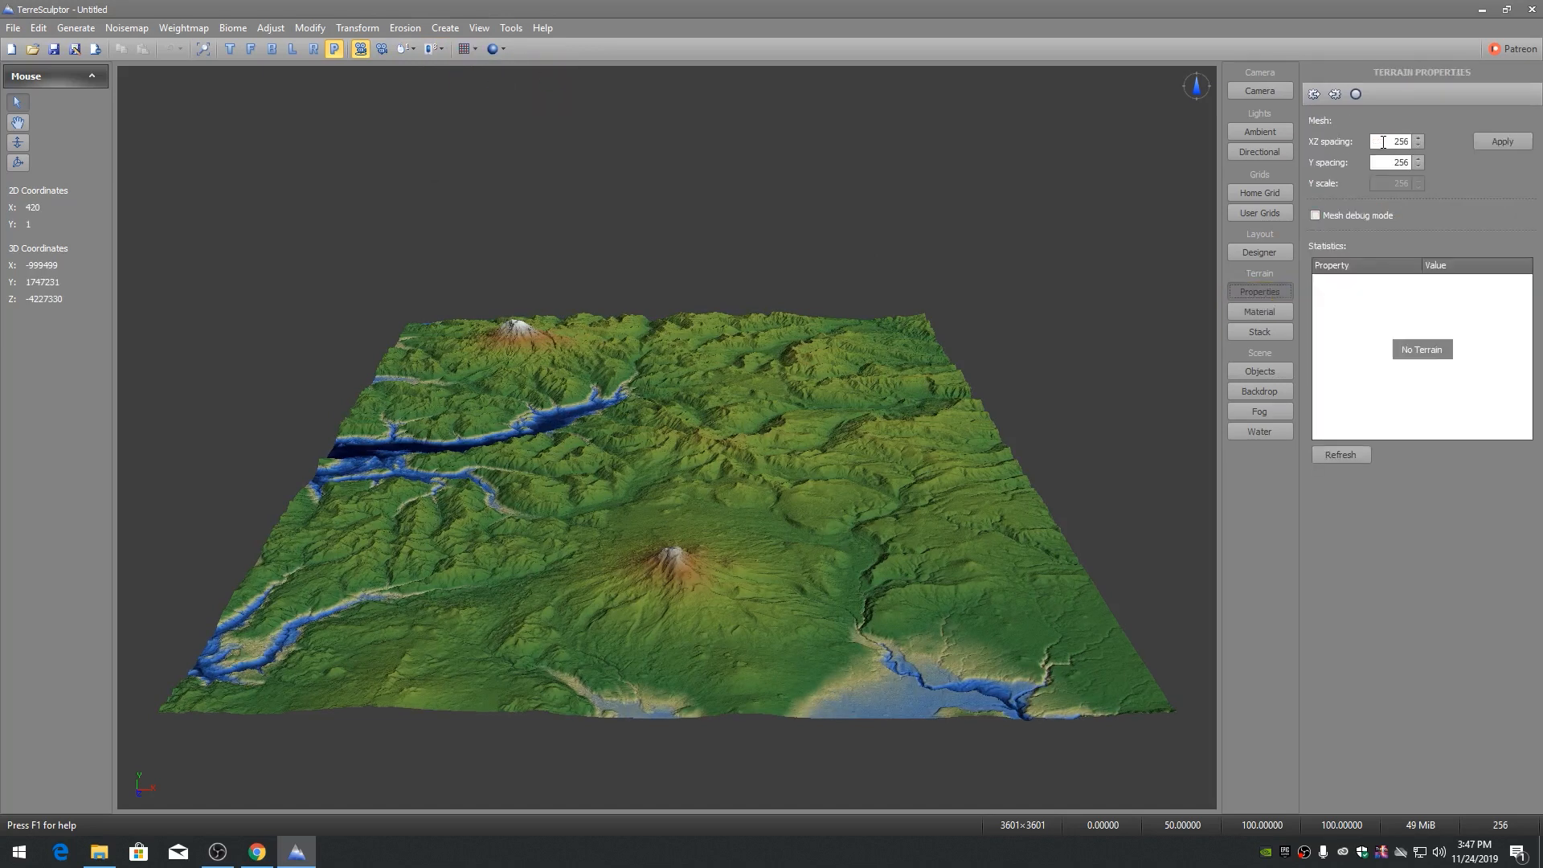
pyautogui.moveTo(1383, 143); pyautogui.dragTo(1425, 145)
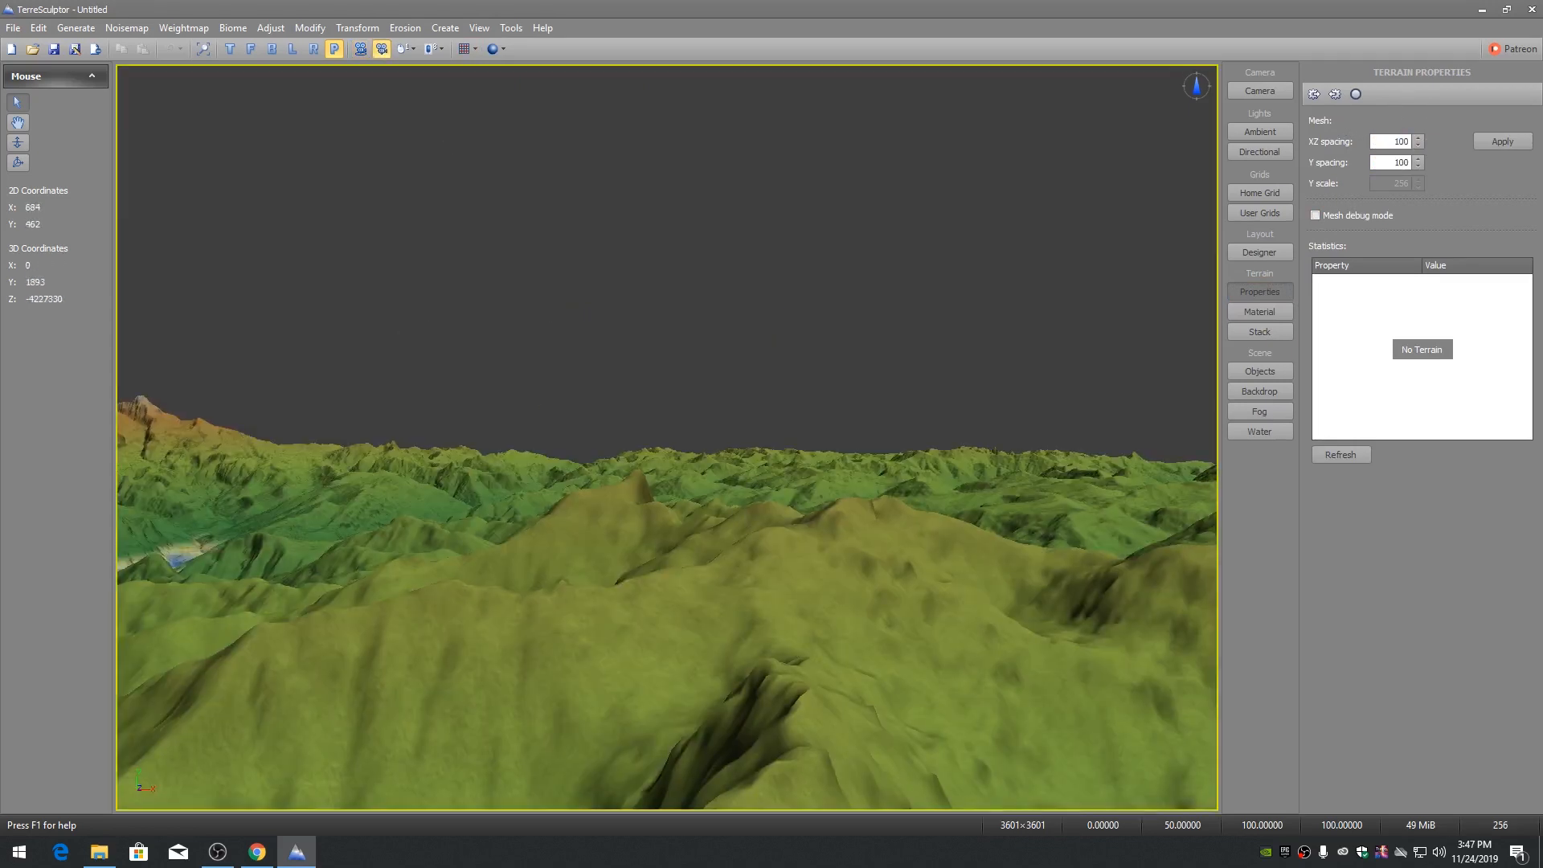
pyautogui.moveTo(654, 424)
pyautogui.mouseDown()
pyautogui.moveTo(665, 368)
pyautogui.moveTo(667, 437)
pyautogui.moveTo(675, 410)
pyautogui.mouseUp()
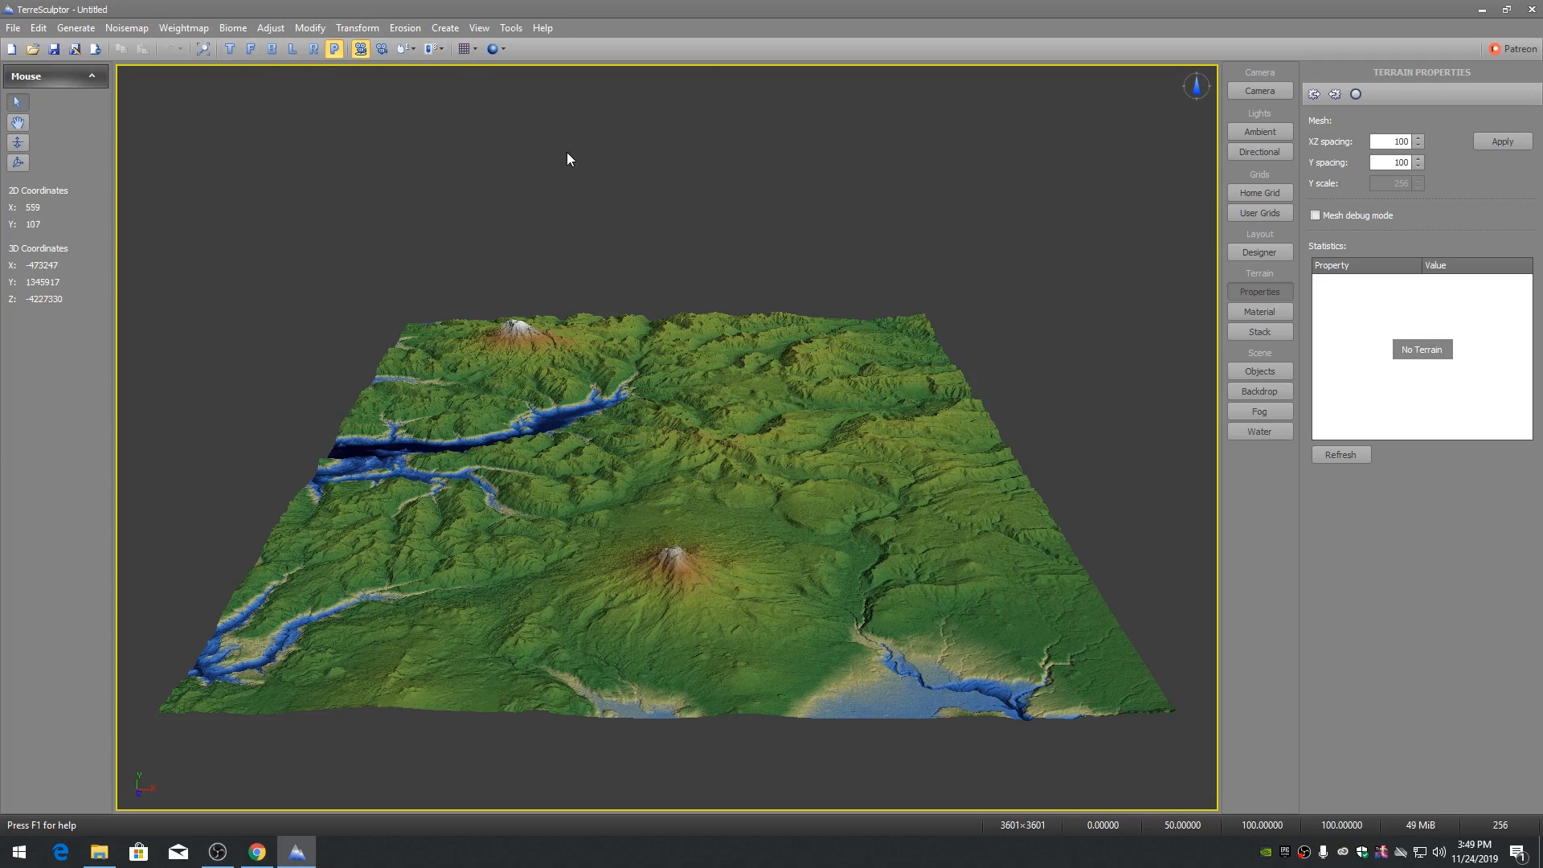
# Step: Resample the terrain to a width and length of 8129 with Best (Lanczos) quality
pyautogui.click(304, 30)
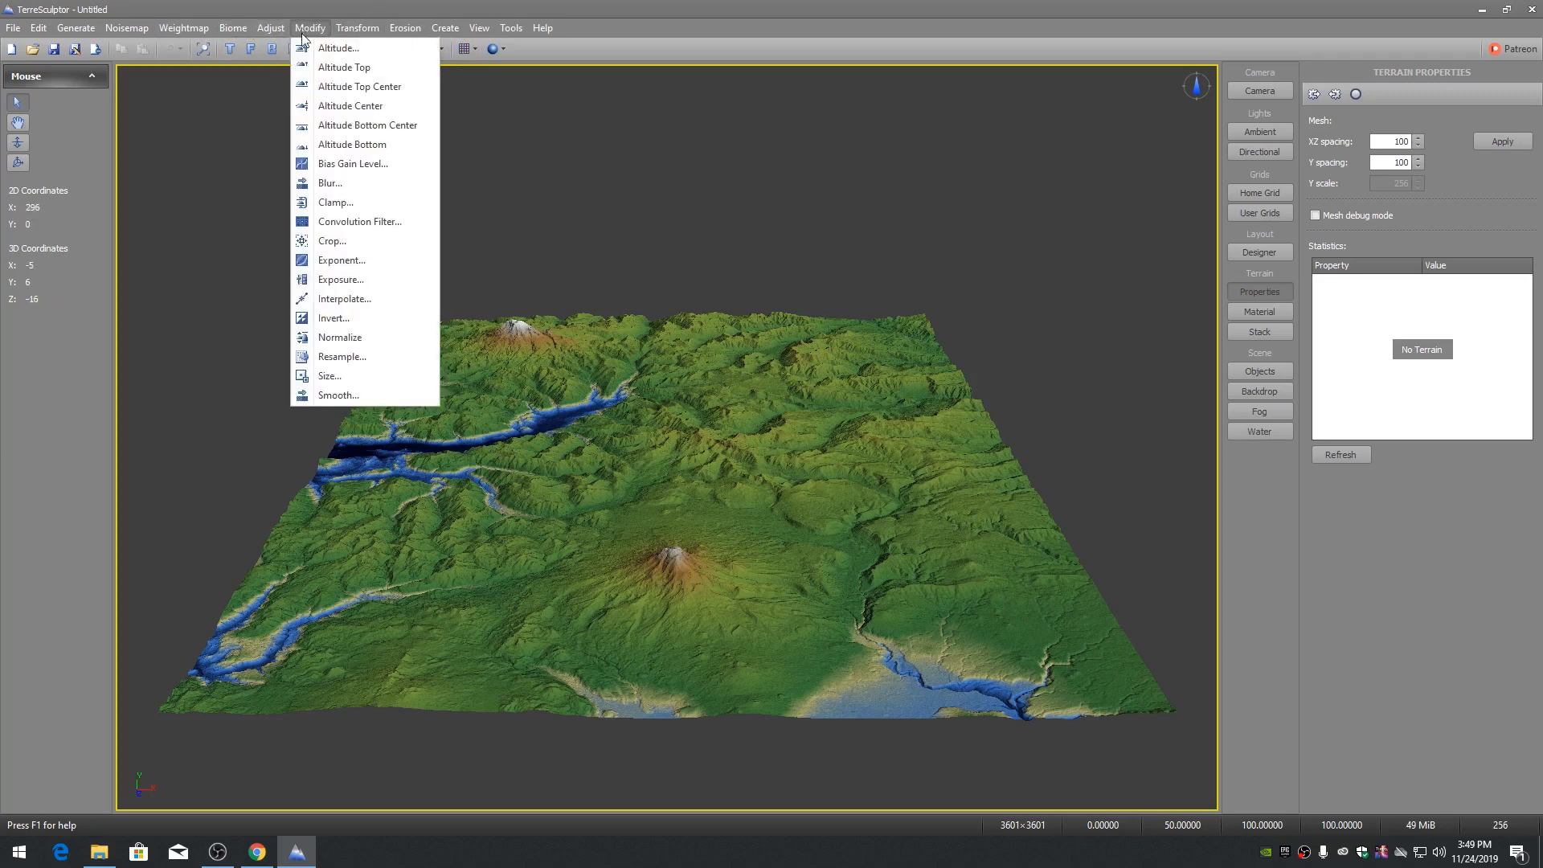
pyautogui.click(342, 357)
pyautogui.click(917, 391)
pyautogui.scroll(-5, 547, 492)
pyautogui.click(544, 497)
pyautogui.click(1008, 291)
pyautogui.click(825, 472)
pyautogui.click(810, 484)
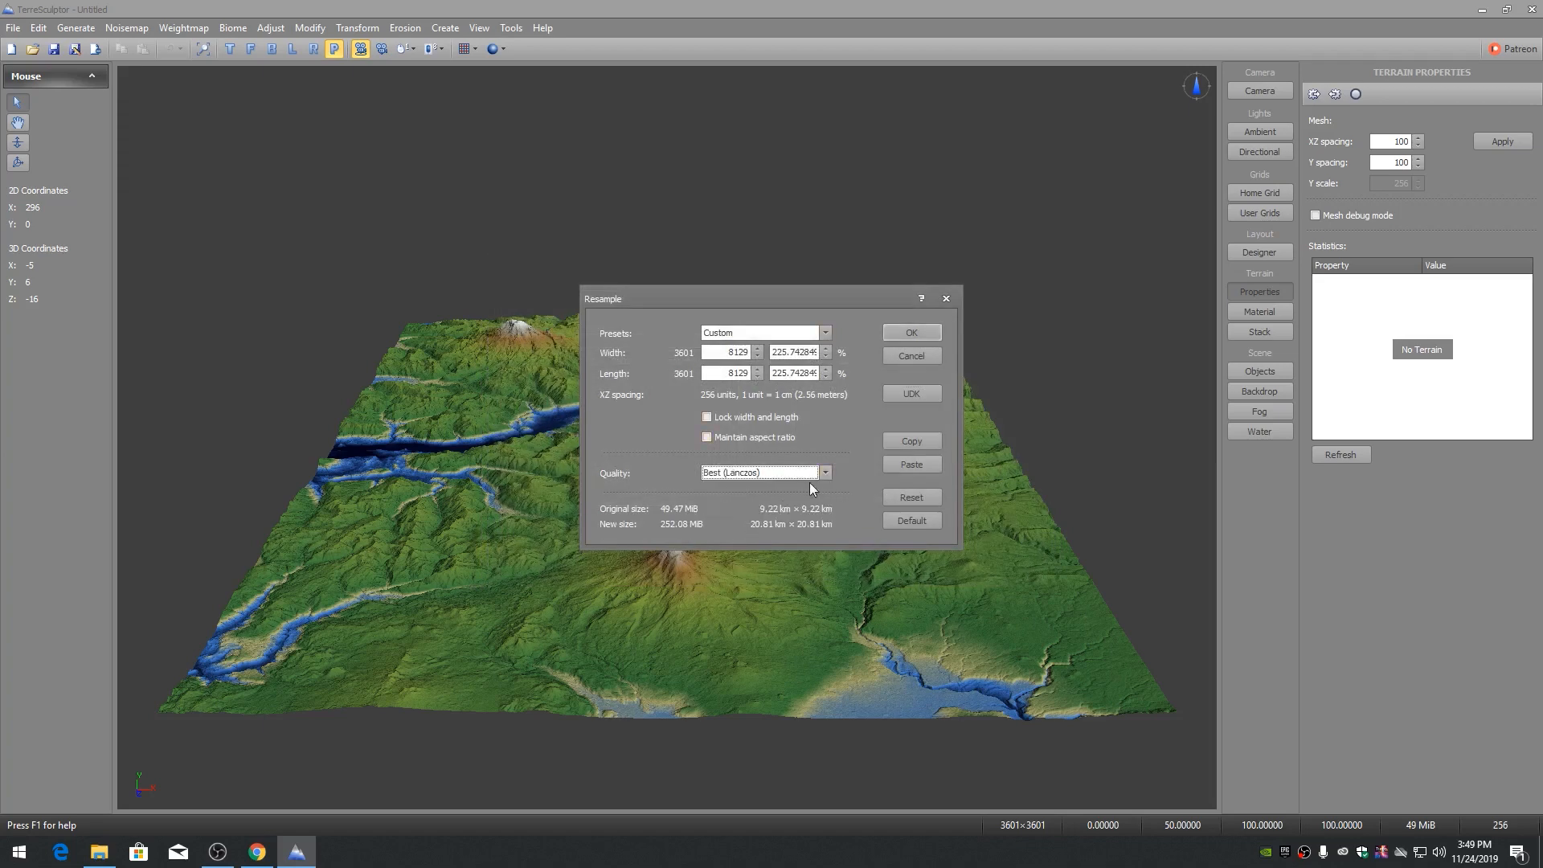
pyautogui.click(907, 332)
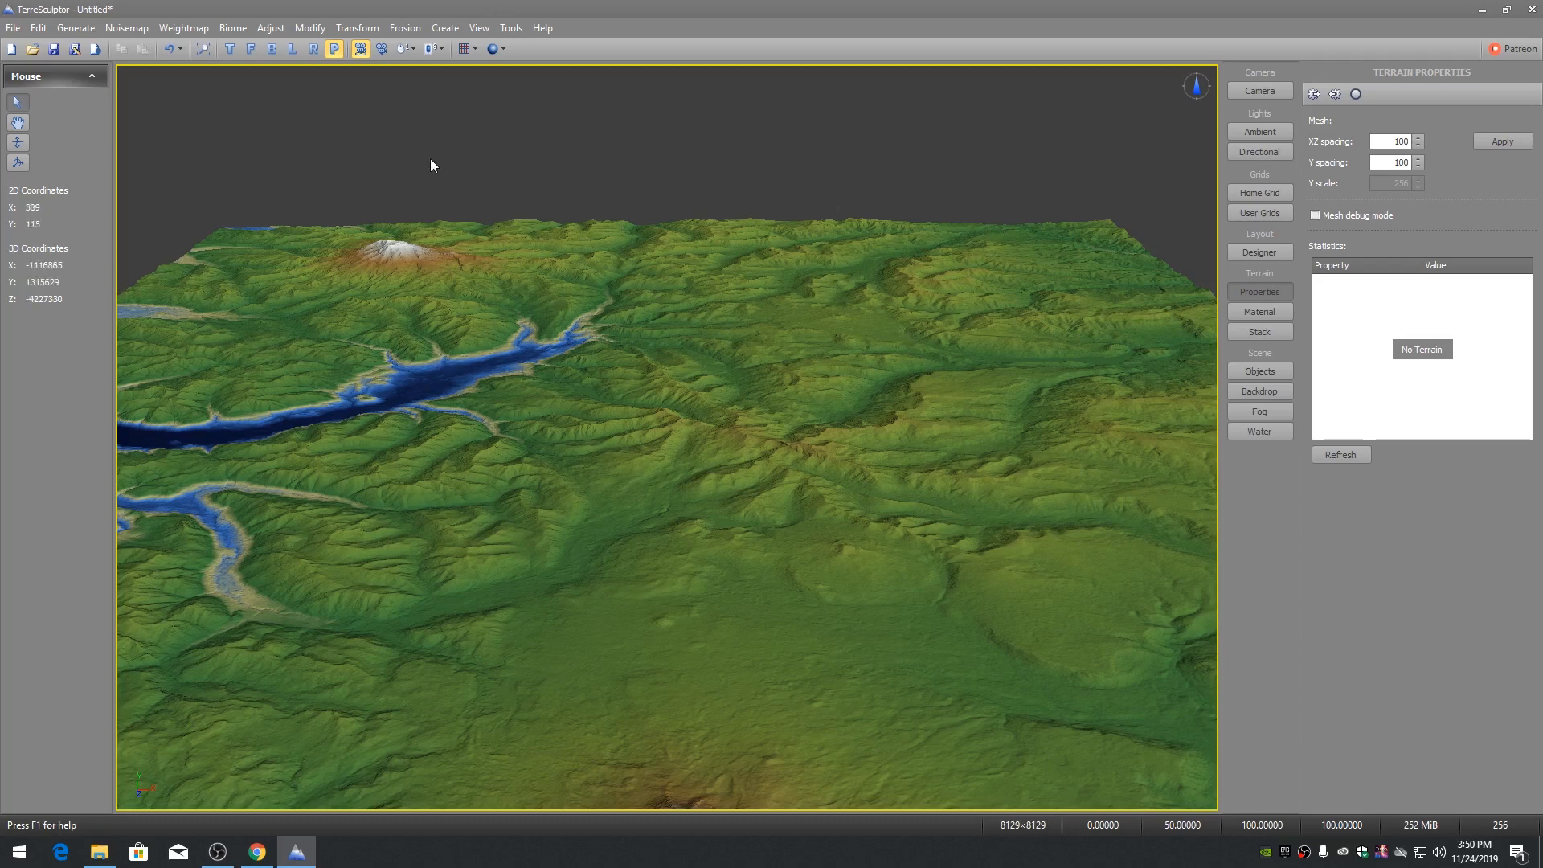
# Step: Export the terrain as a 16-bit grayscale PNG named Landscape8129 to the SSD120GB (D:) drive
pyautogui.click(12, 28)
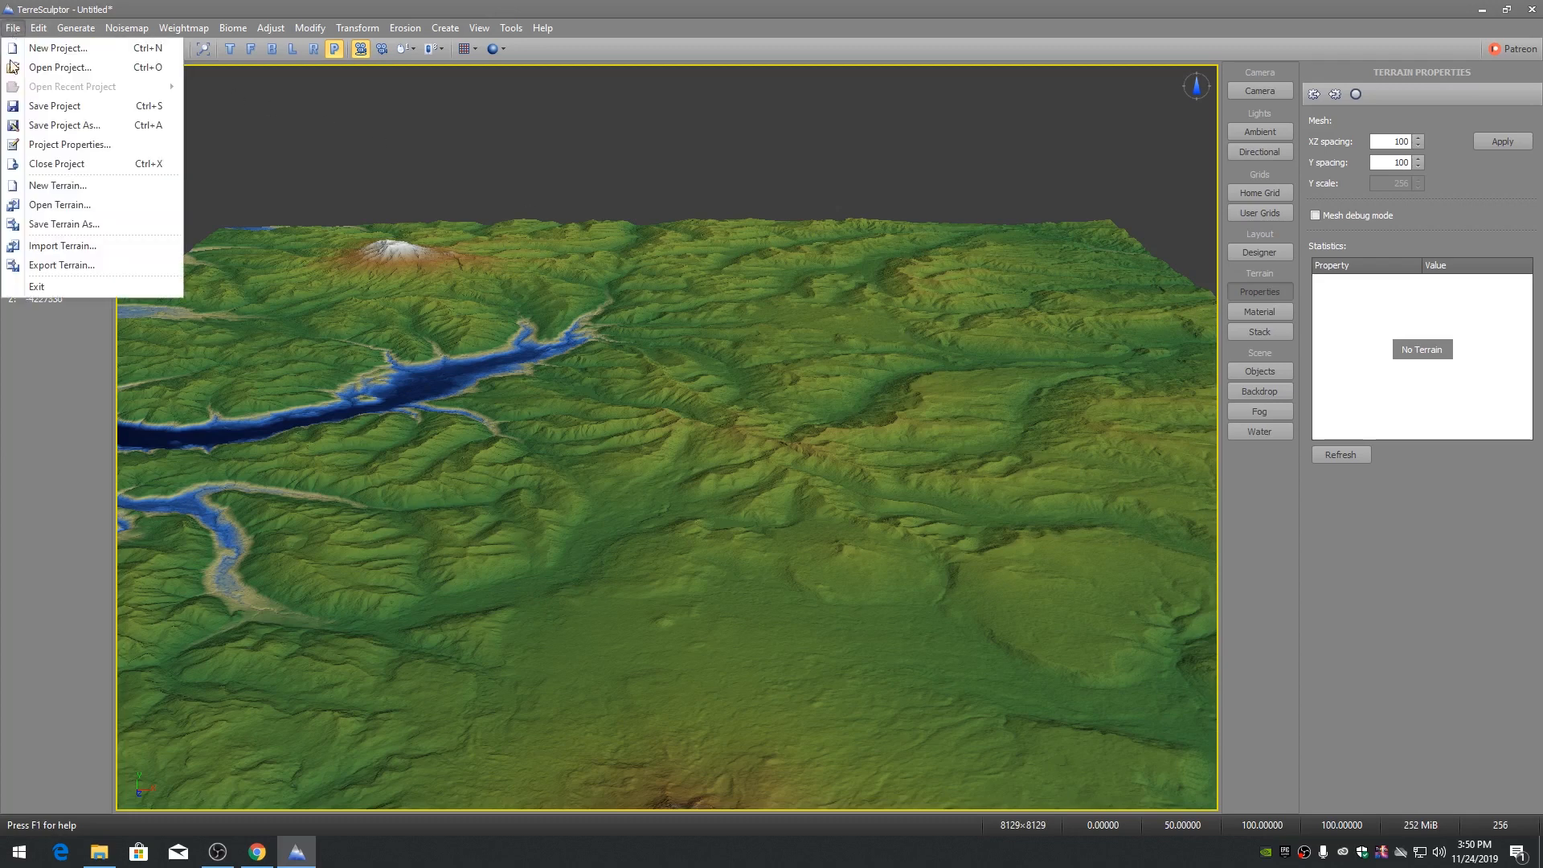
pyautogui.click(45, 264)
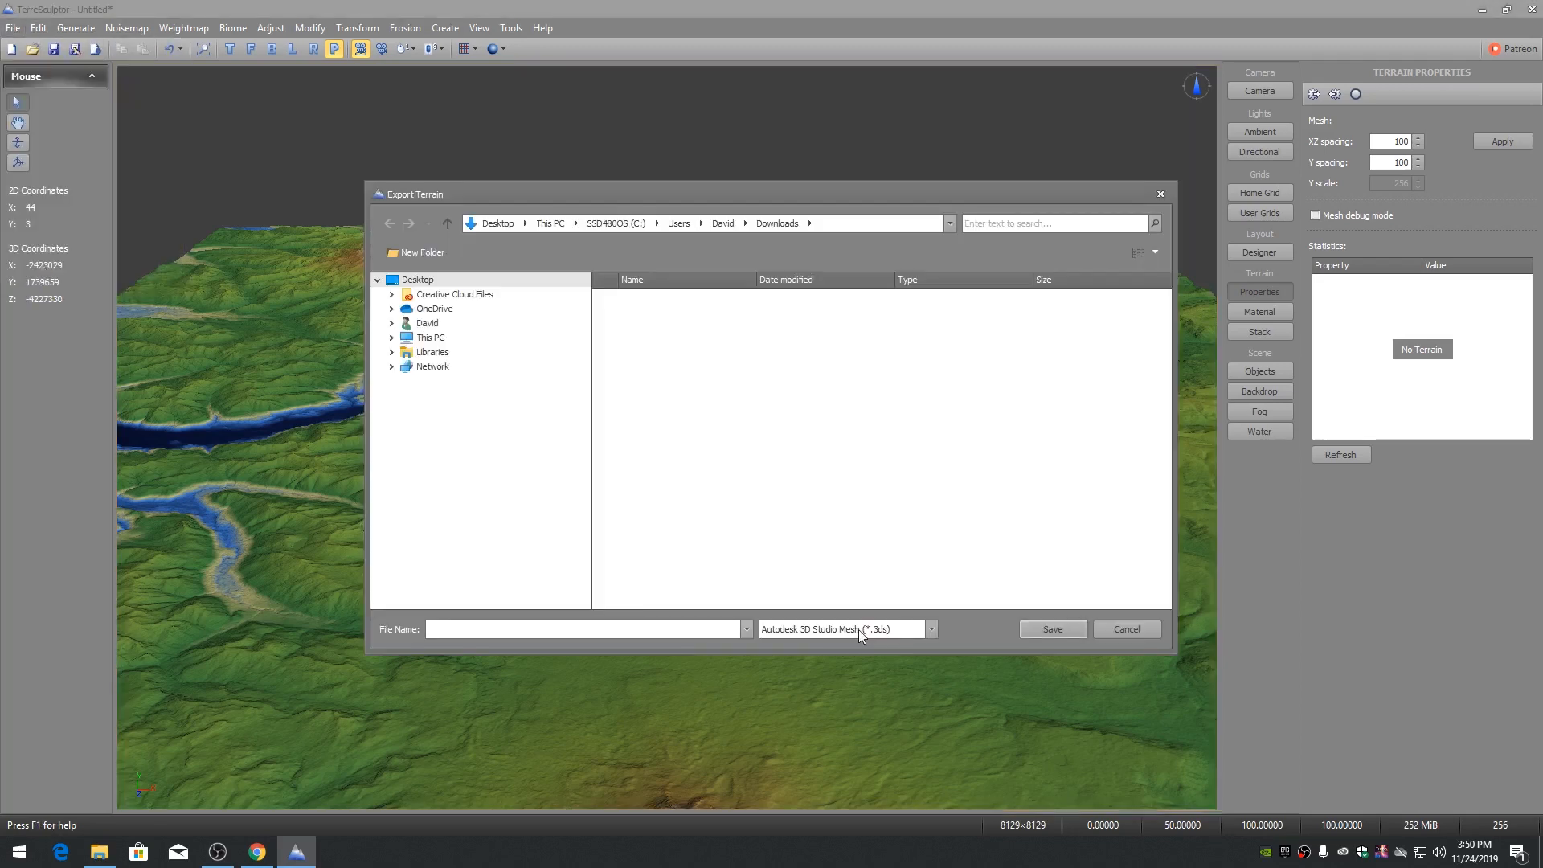
pyautogui.click(859, 629)
pyautogui.click(820, 707)
pyautogui.click(428, 337)
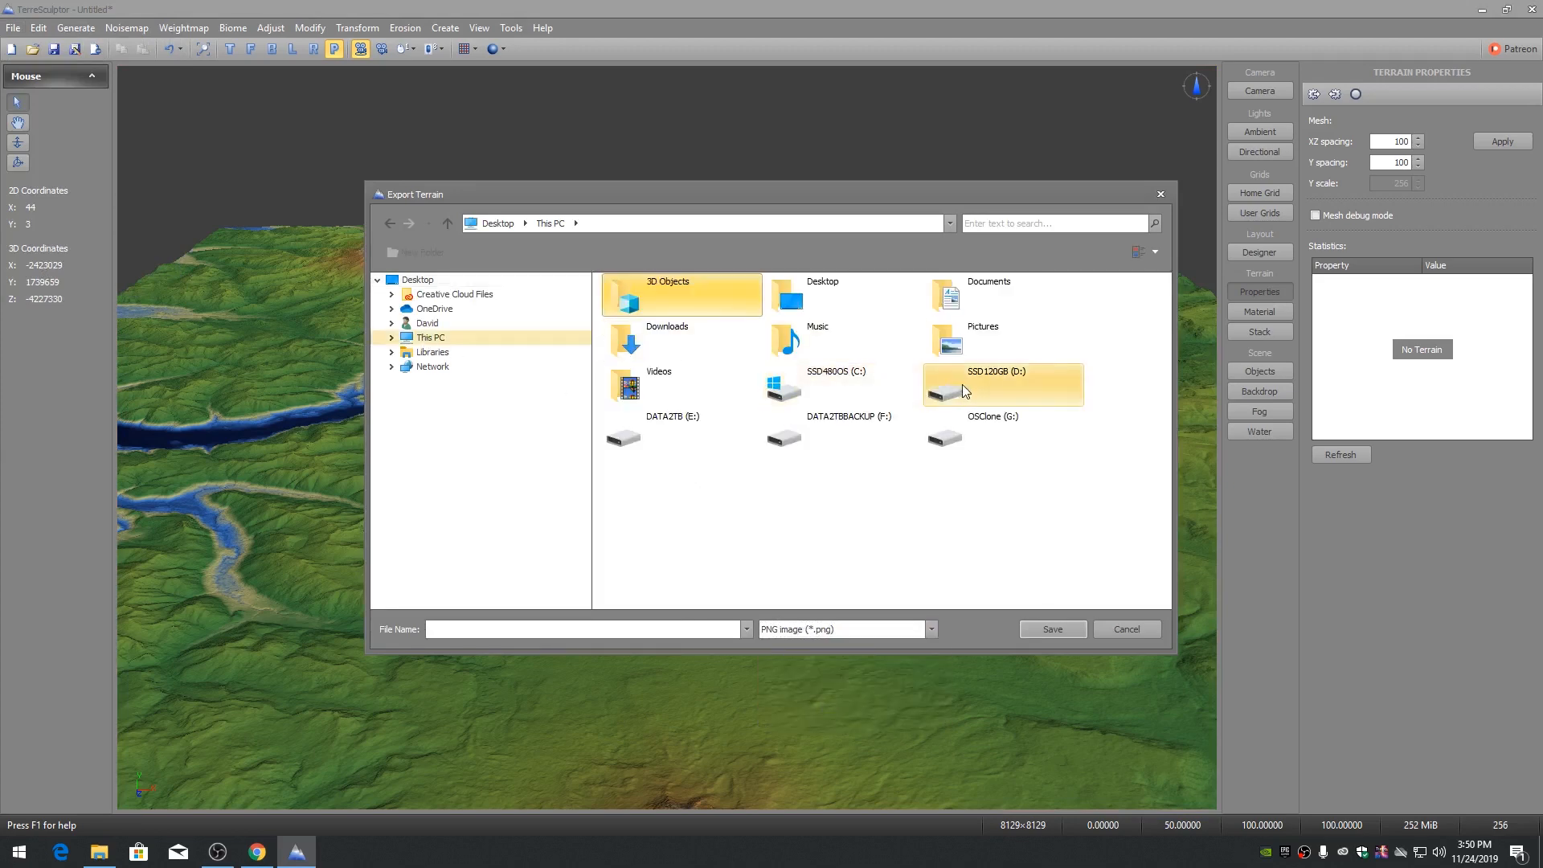
pyautogui.doubleClick(962, 384)
pyautogui.write('Landscape8129')
pyautogui.press('Return')
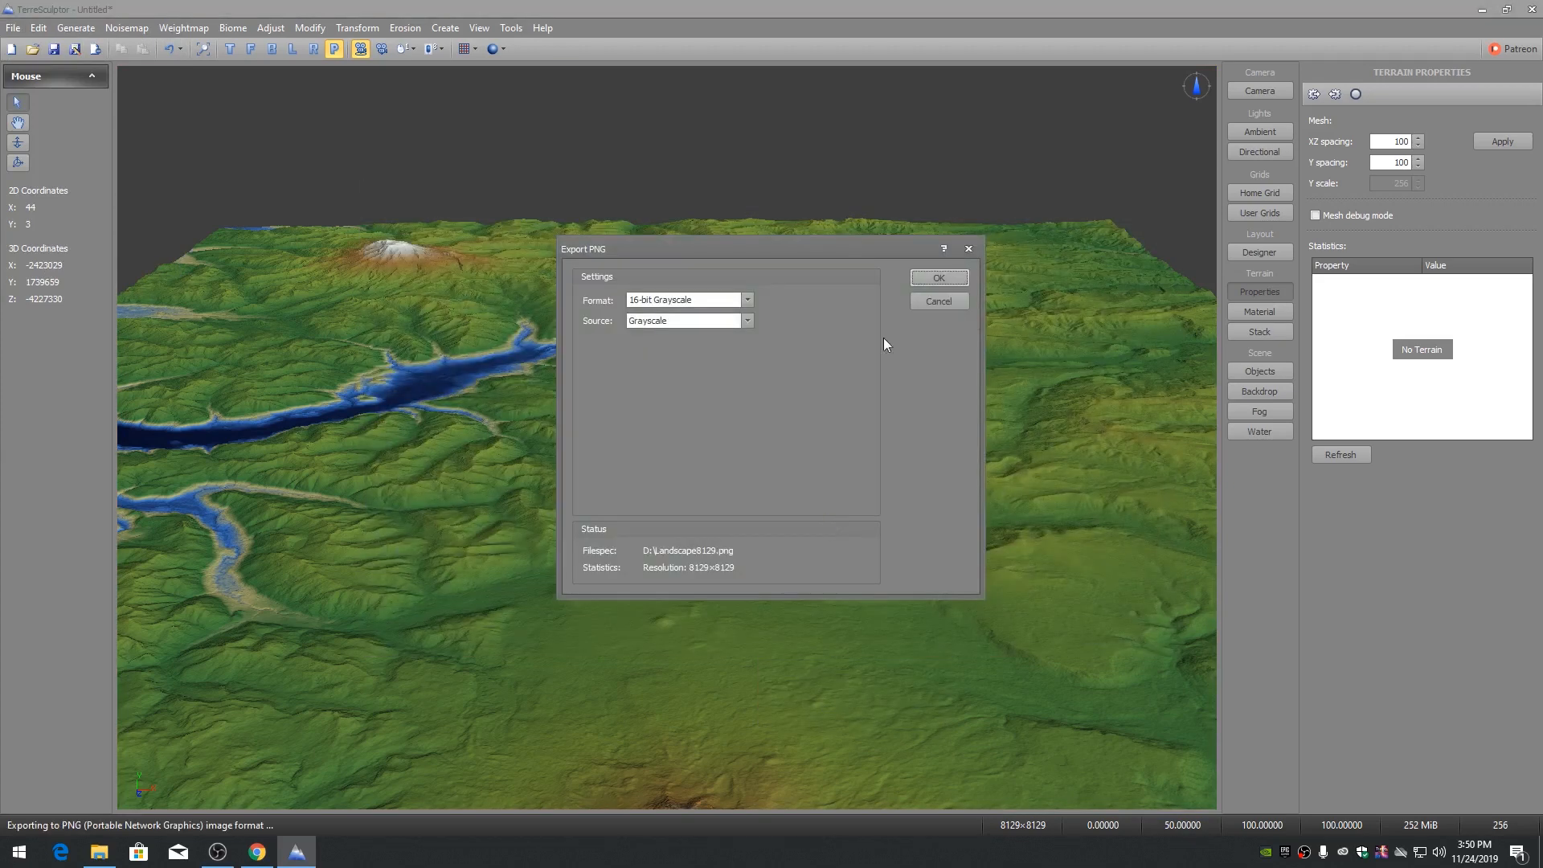
pyautogui.click(945, 278)
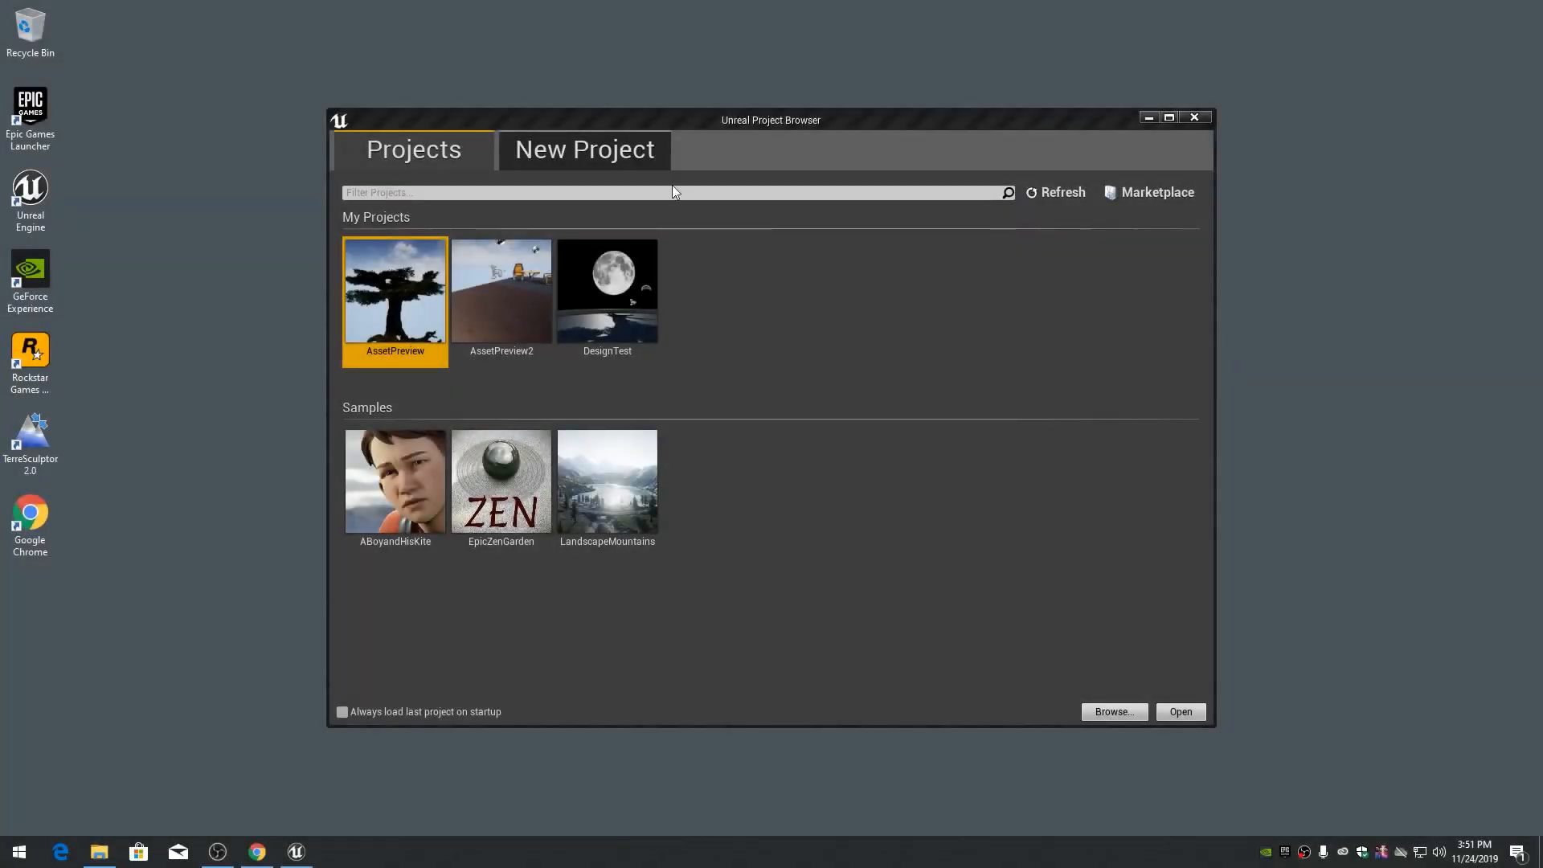
# Step: In Unreal Engine, create a blank Blueprint project with starter content named LandscapeTest
pyautogui.click(587, 151)
pyautogui.click(910, 659)
pyautogui.write('LandscapeTest')
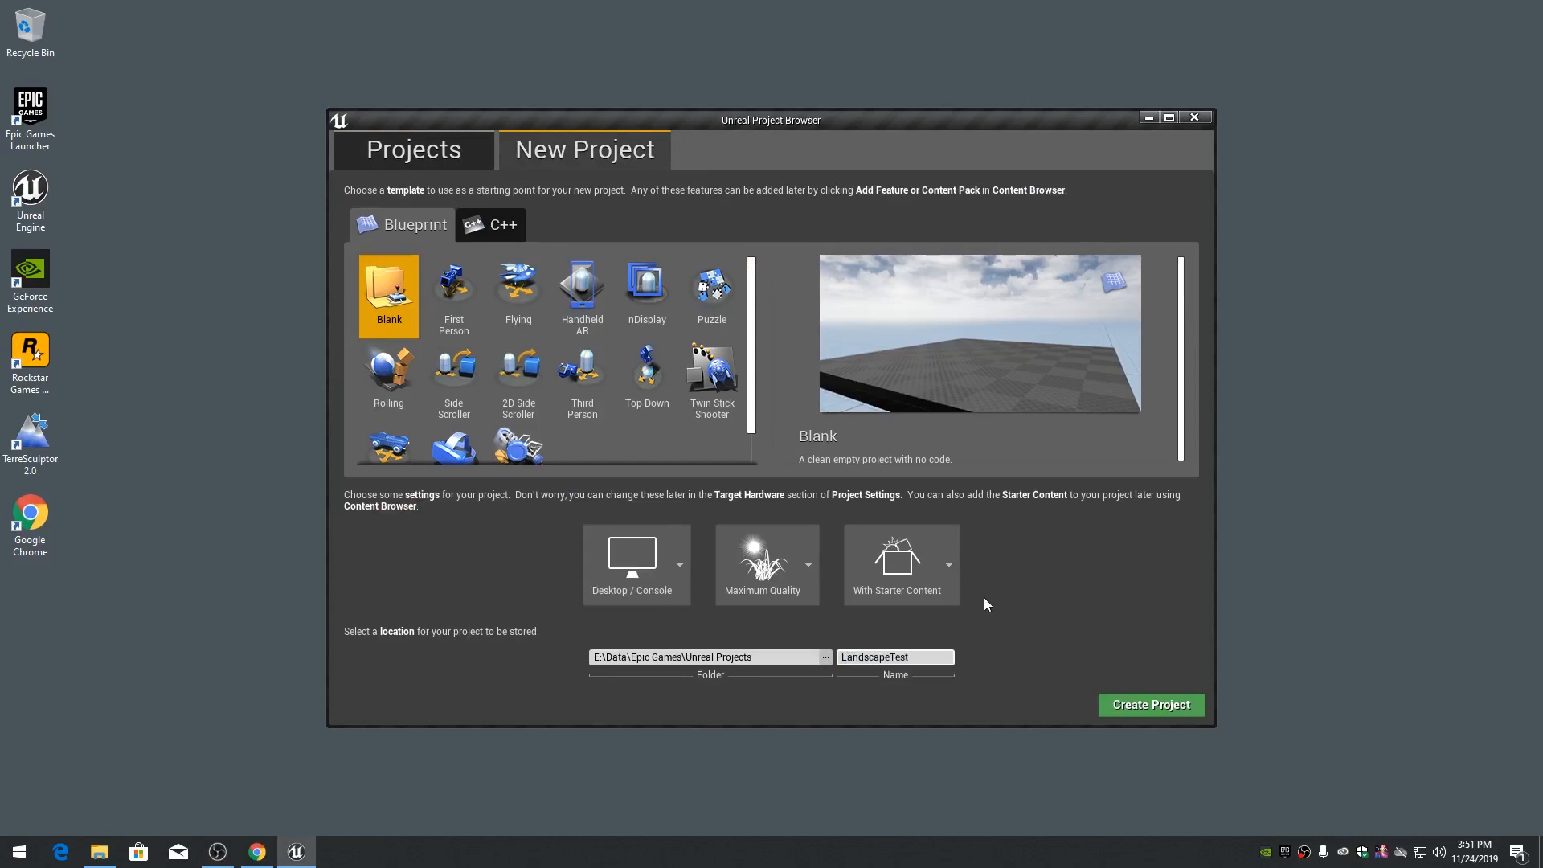
pyautogui.click(1151, 705)
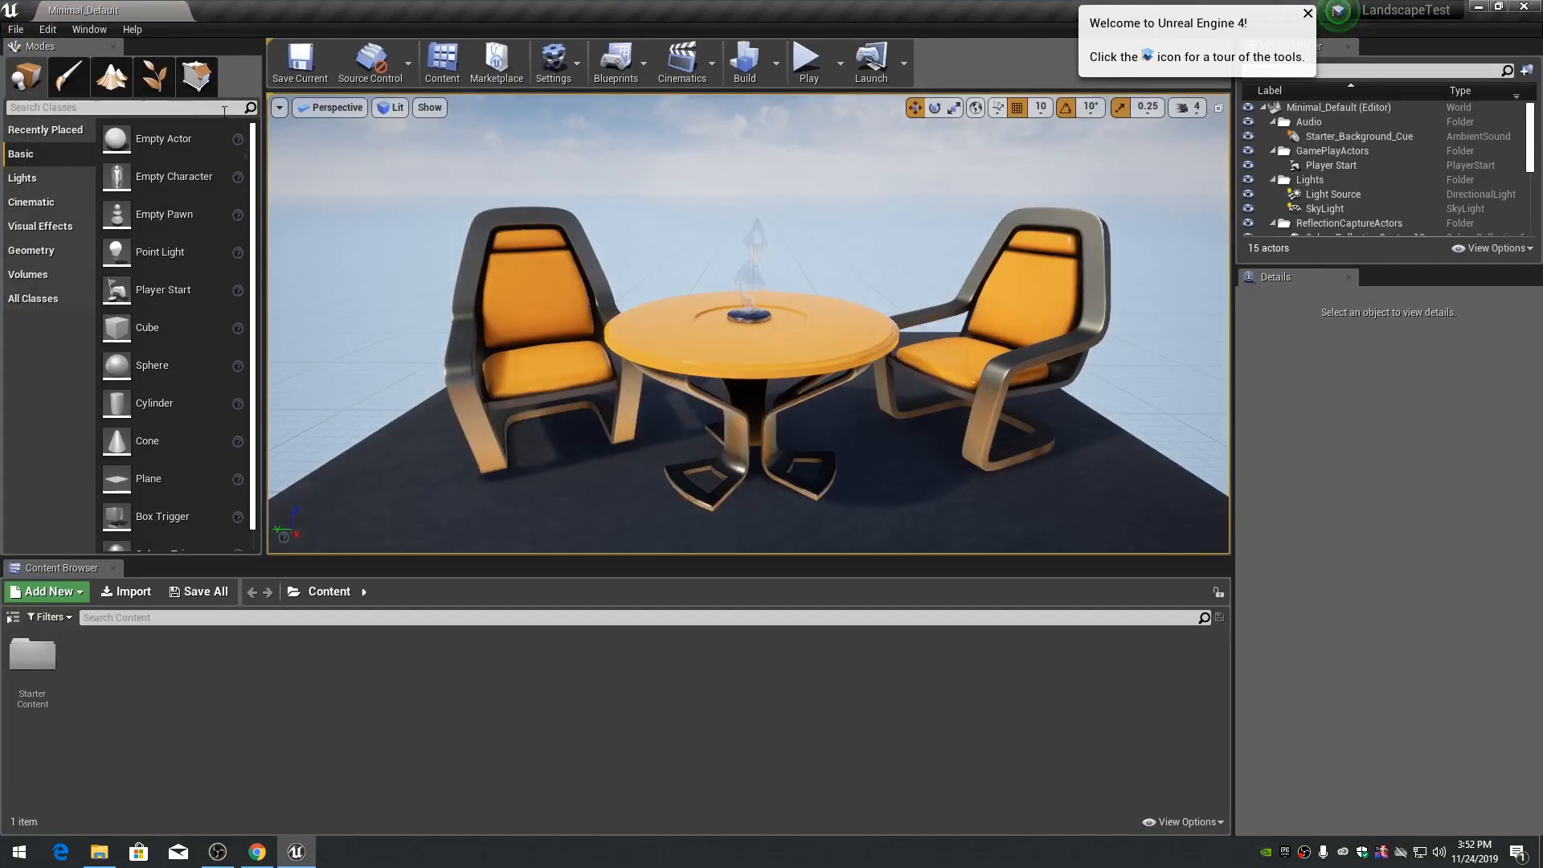
# Step: Import a new landscape from the heightmap file Landscape8129.png on the D: drive with a Z scale of 50
pyautogui.click(110, 76)
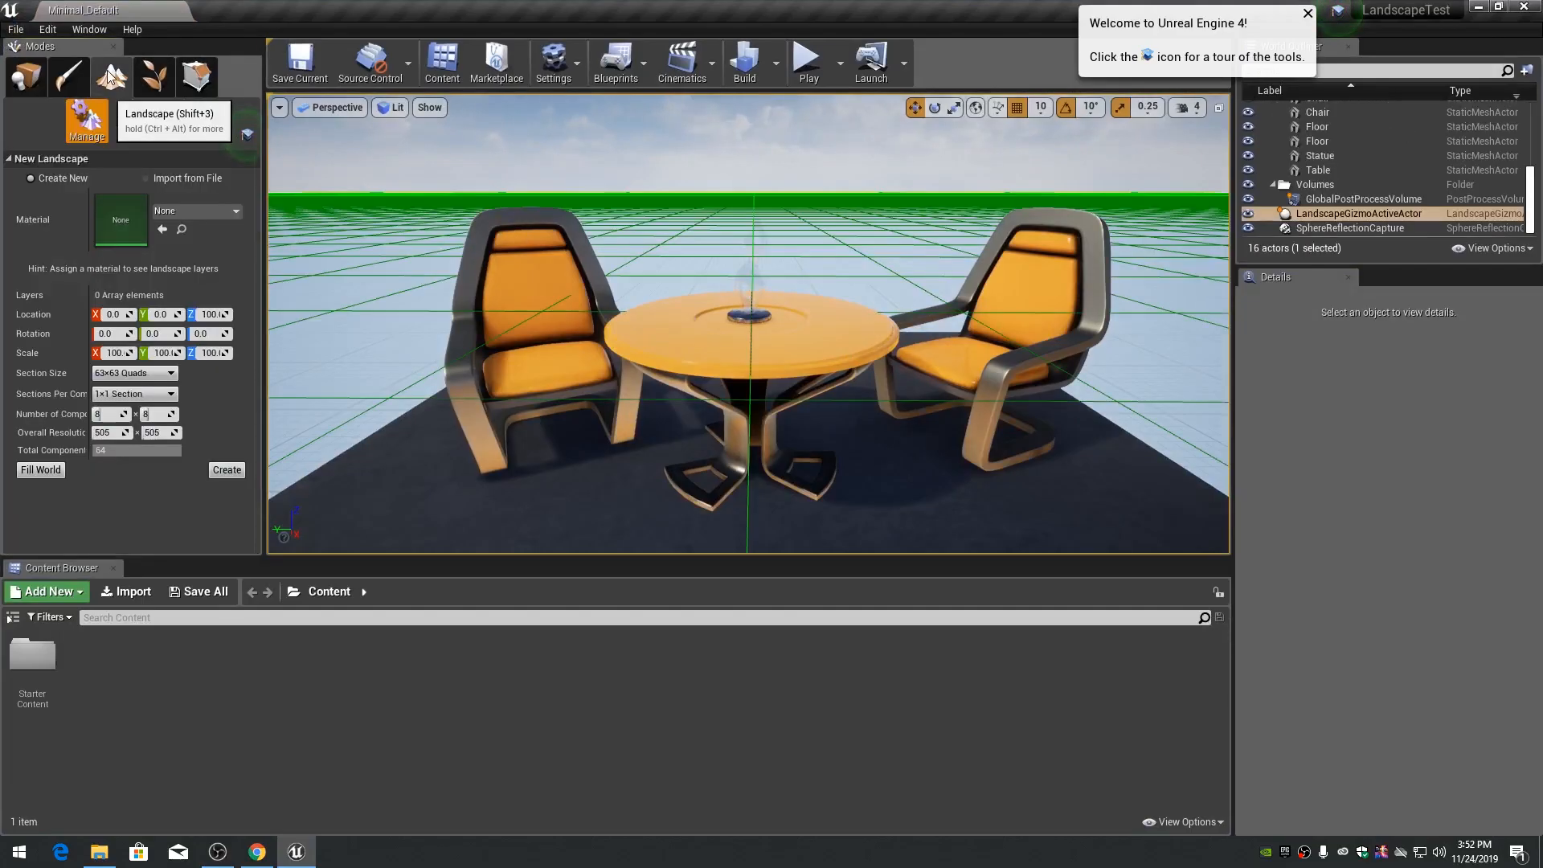
pyautogui.click(224, 198)
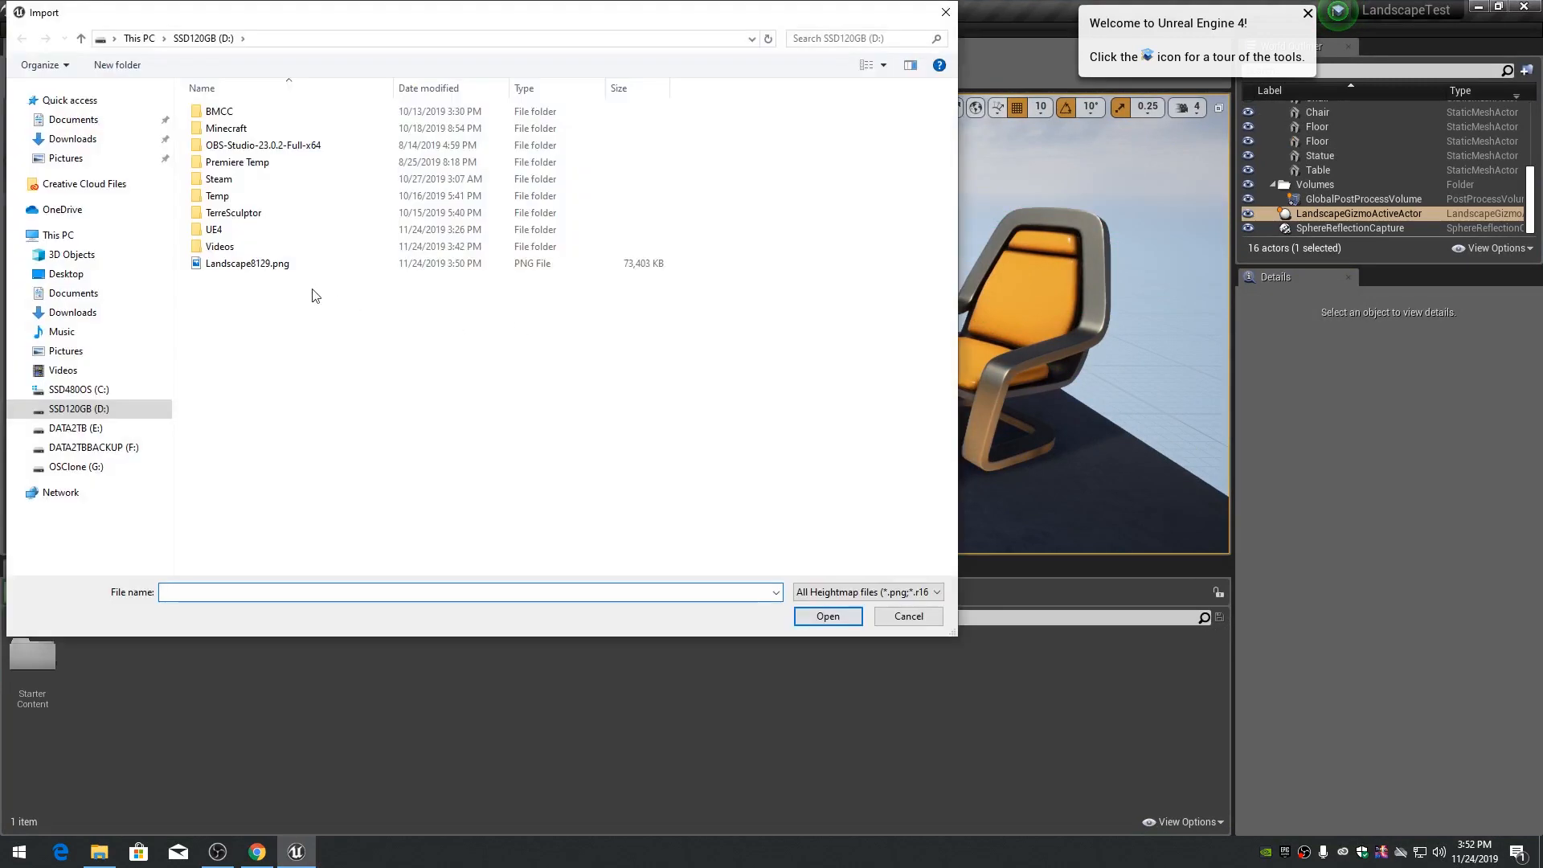
pyautogui.click(249, 265)
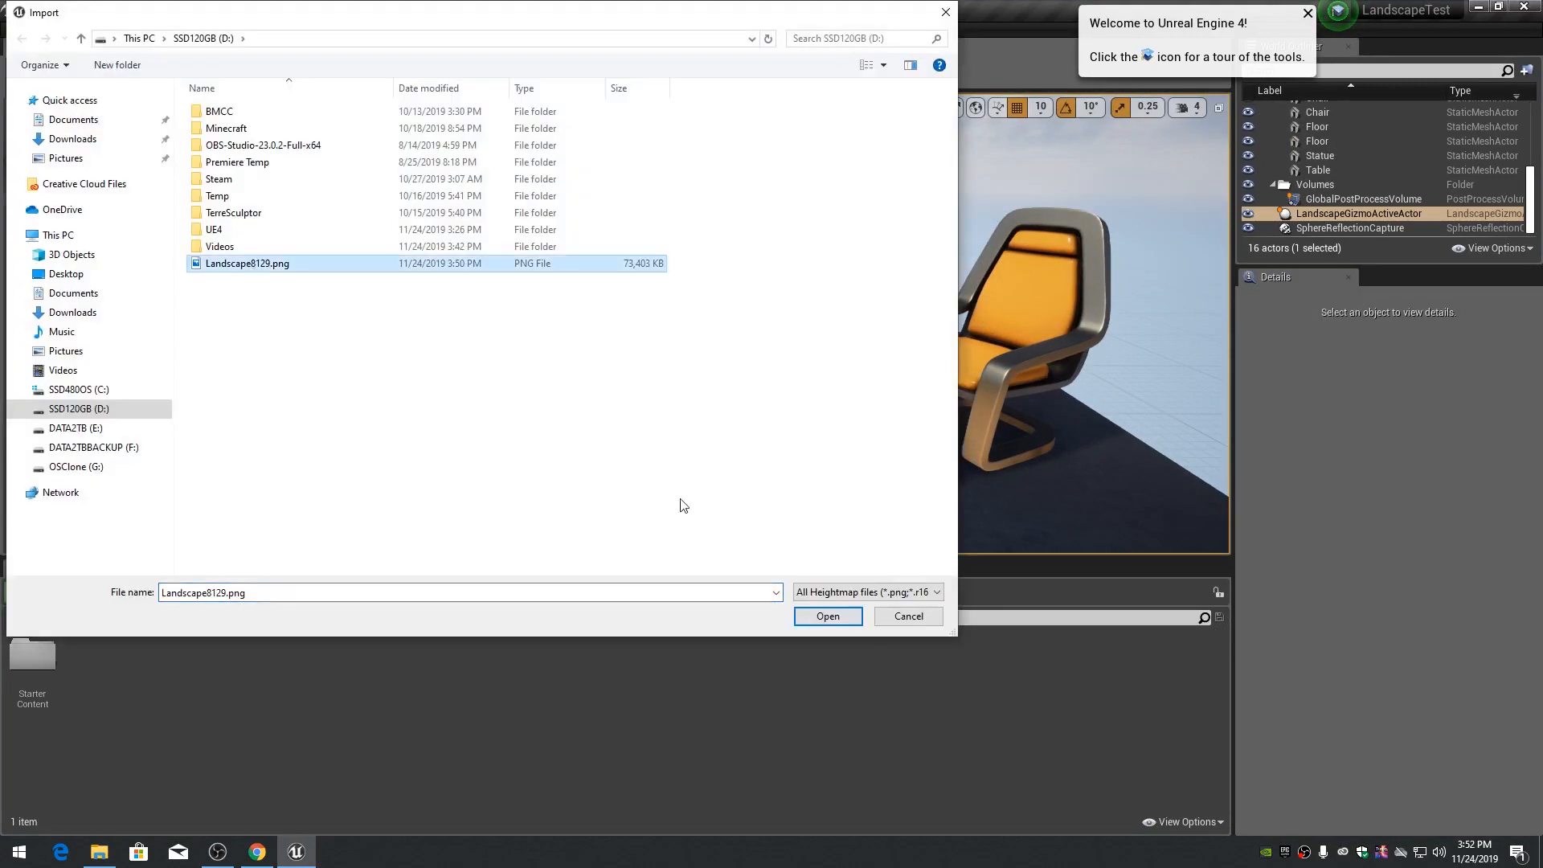
pyautogui.click(828, 616)
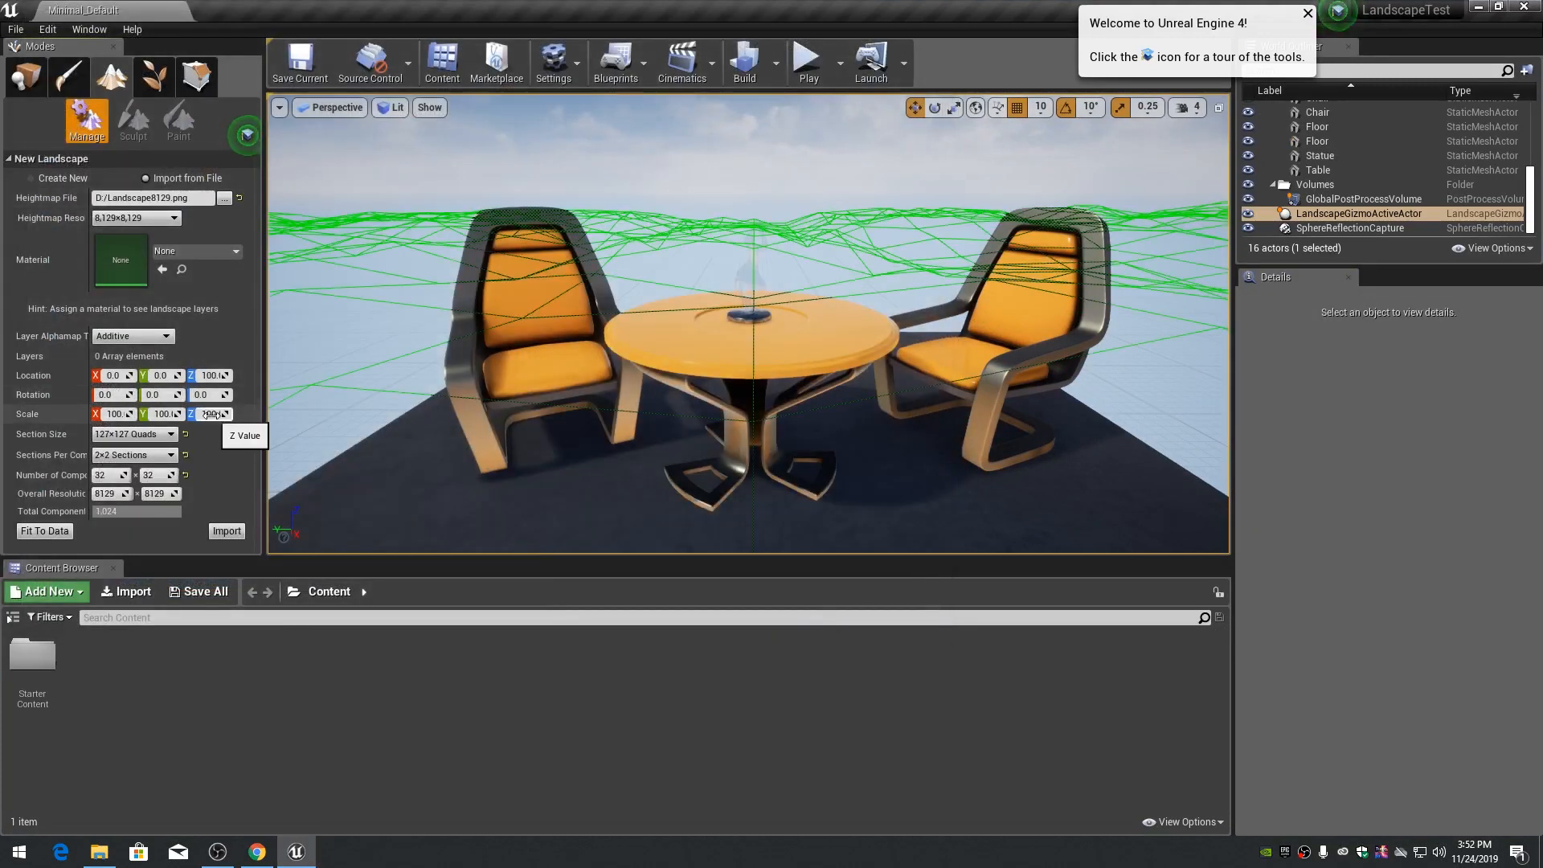
pyautogui.write('50')
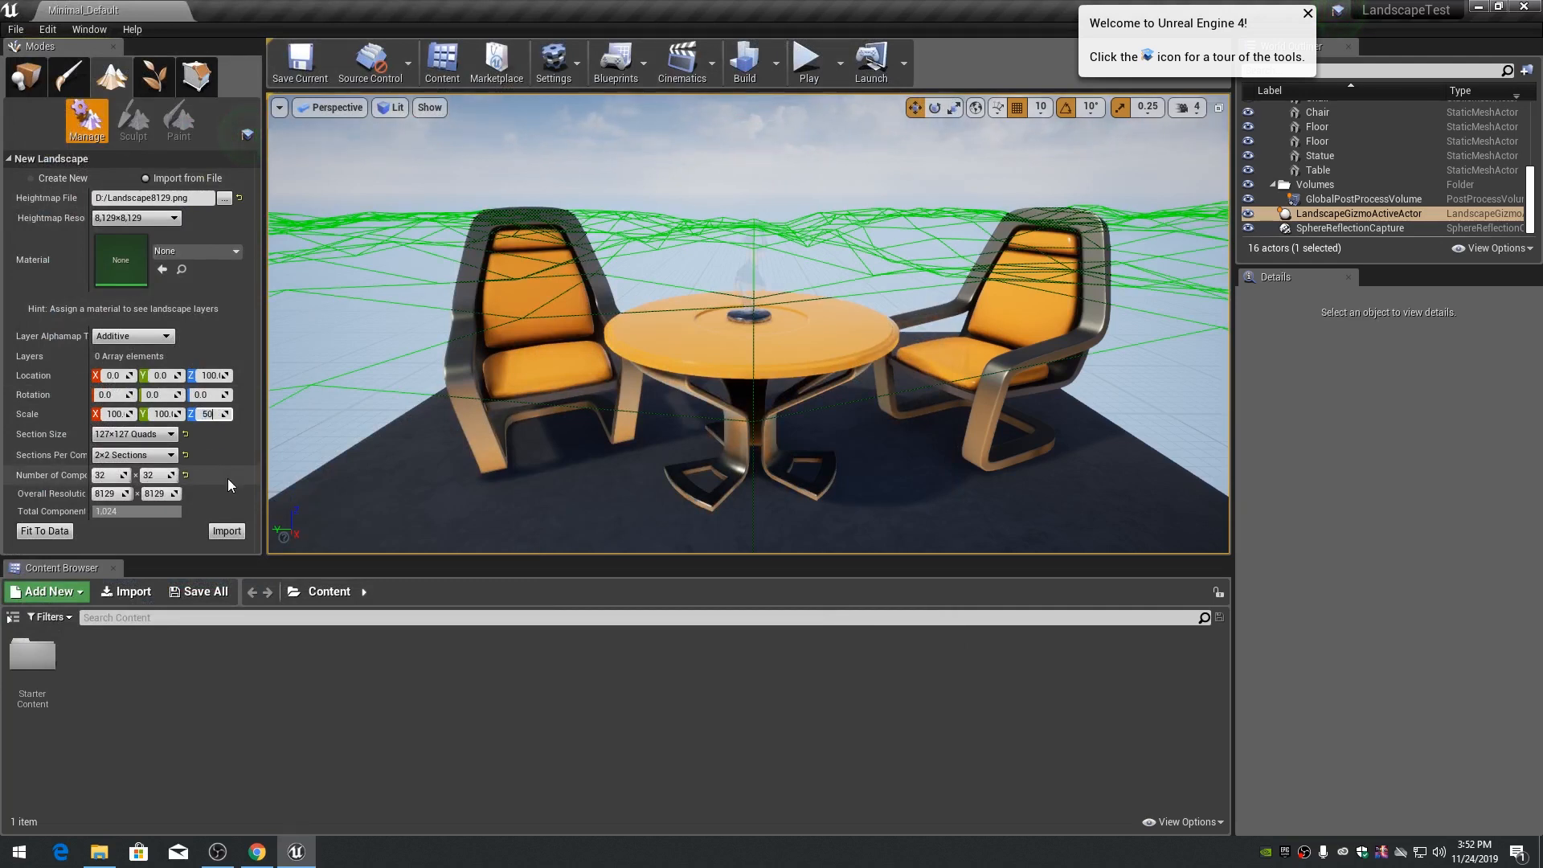
pyautogui.click(227, 532)
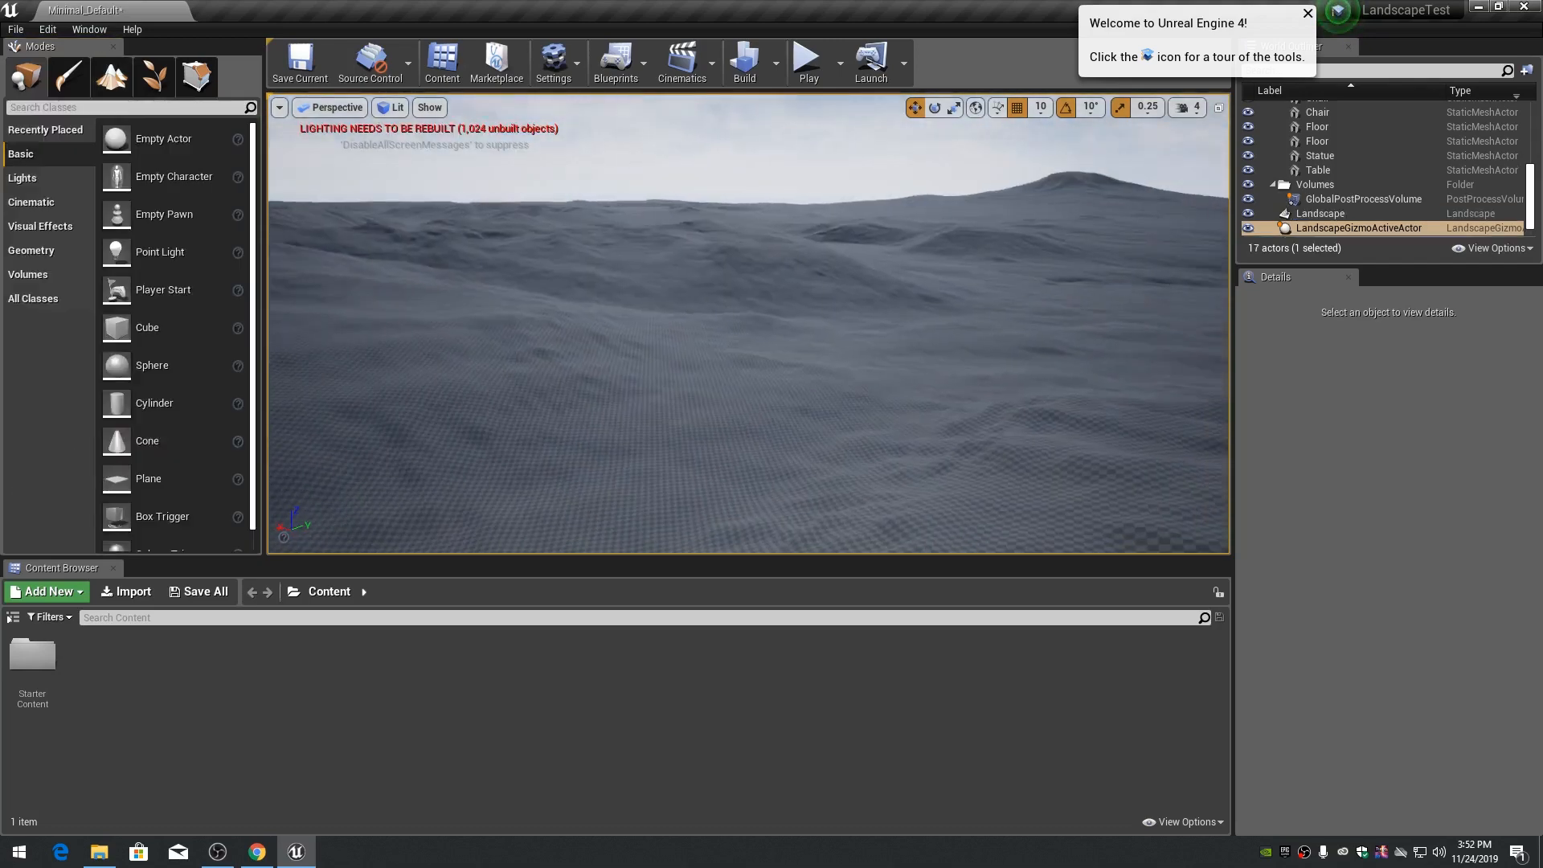
# Step: Play the level and fly forward over the imported landscape to examine its hills and valleys, ending the play session when done
pyautogui.moveTo(611, 321); pyautogui.dragTo(1173, 323, button='right')
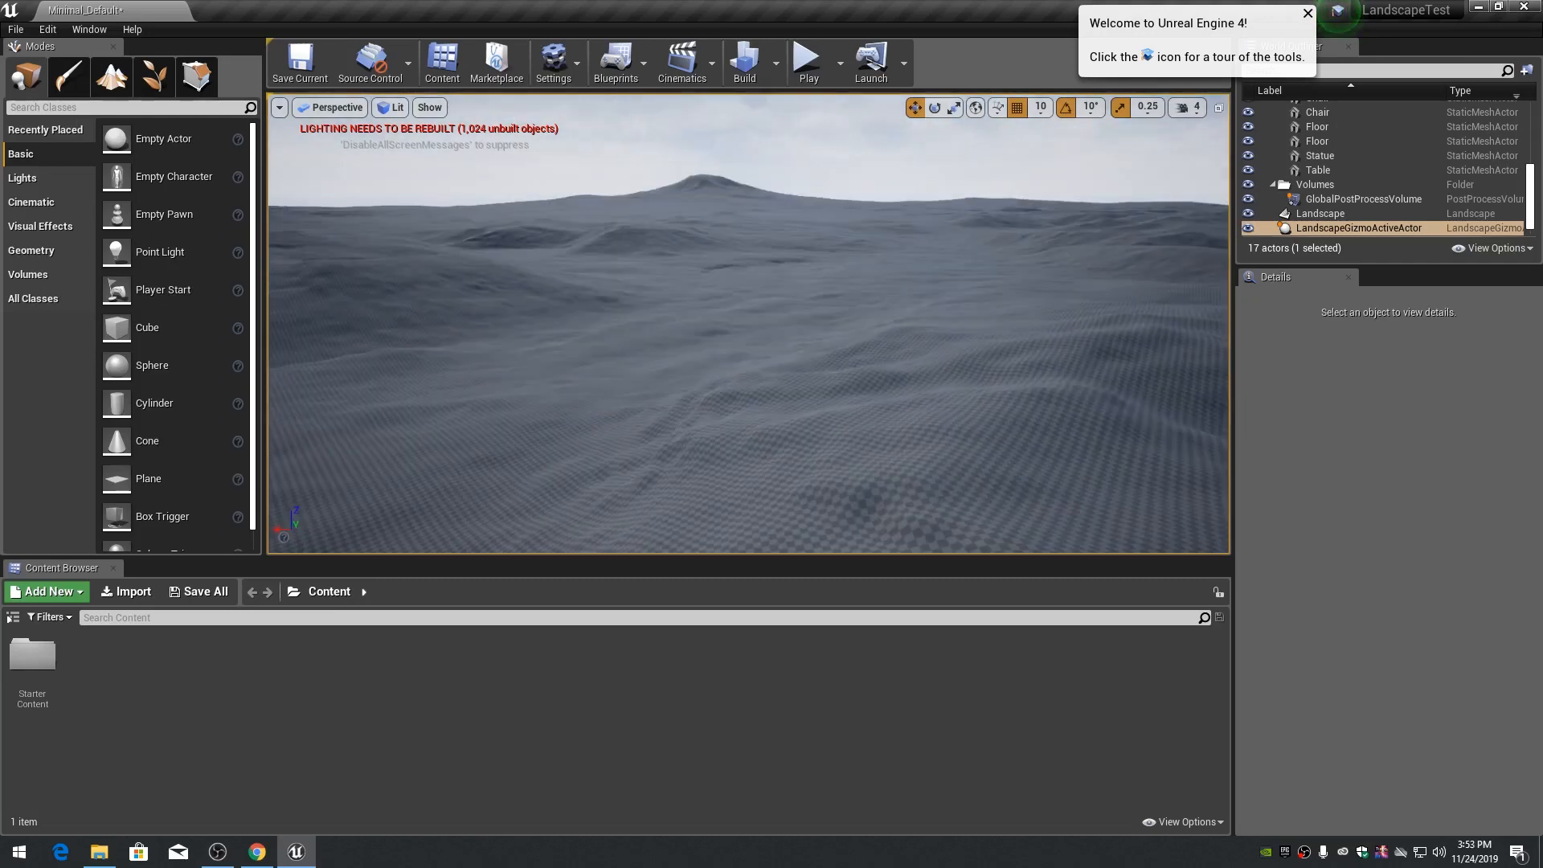
pyautogui.hotkey('alt', 'p')
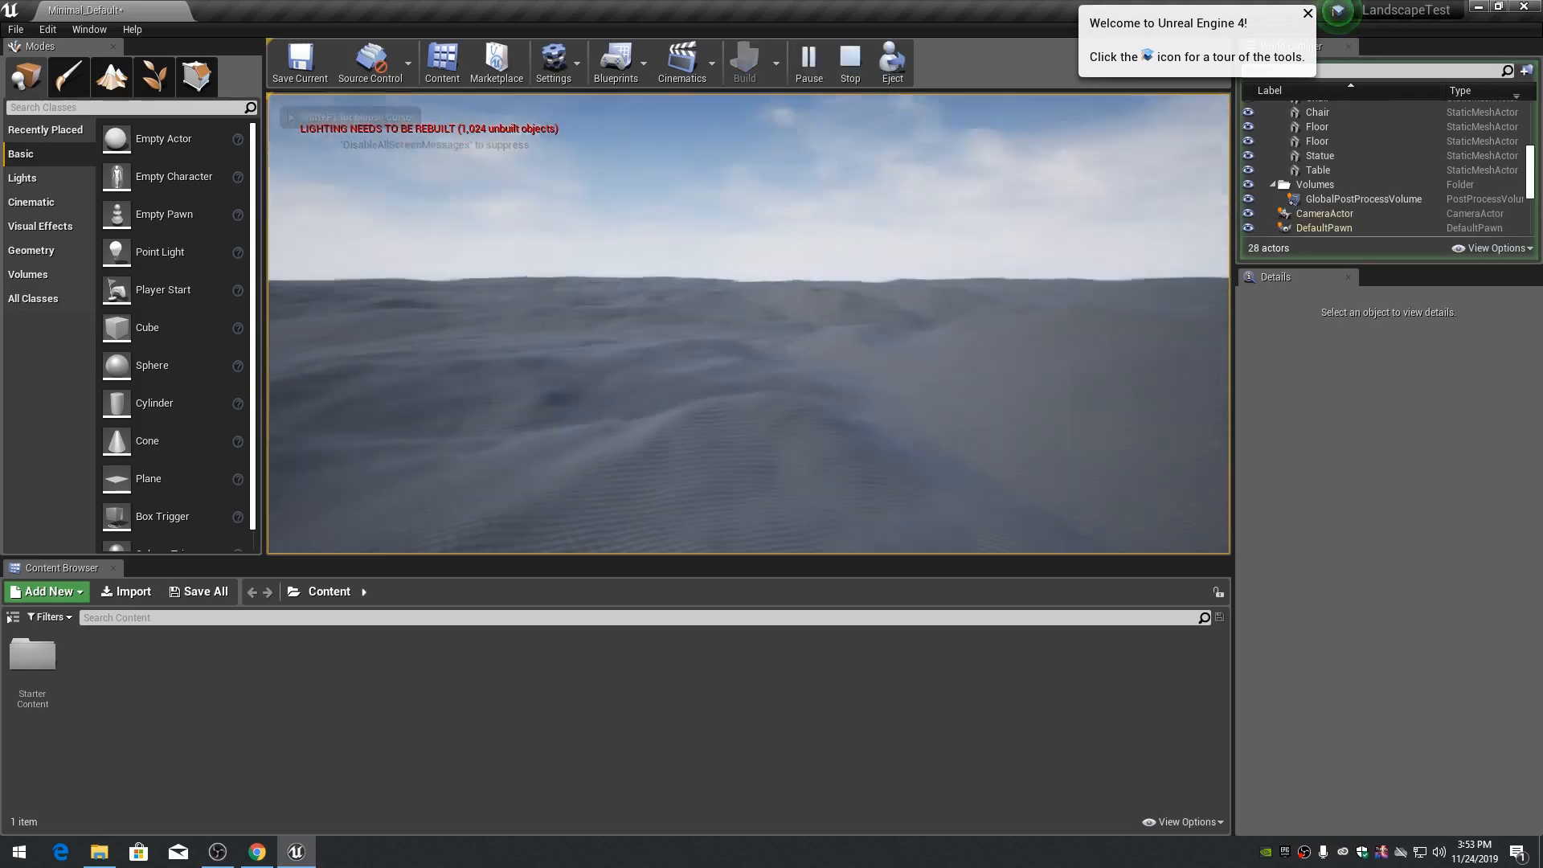
pyautogui.press('w')
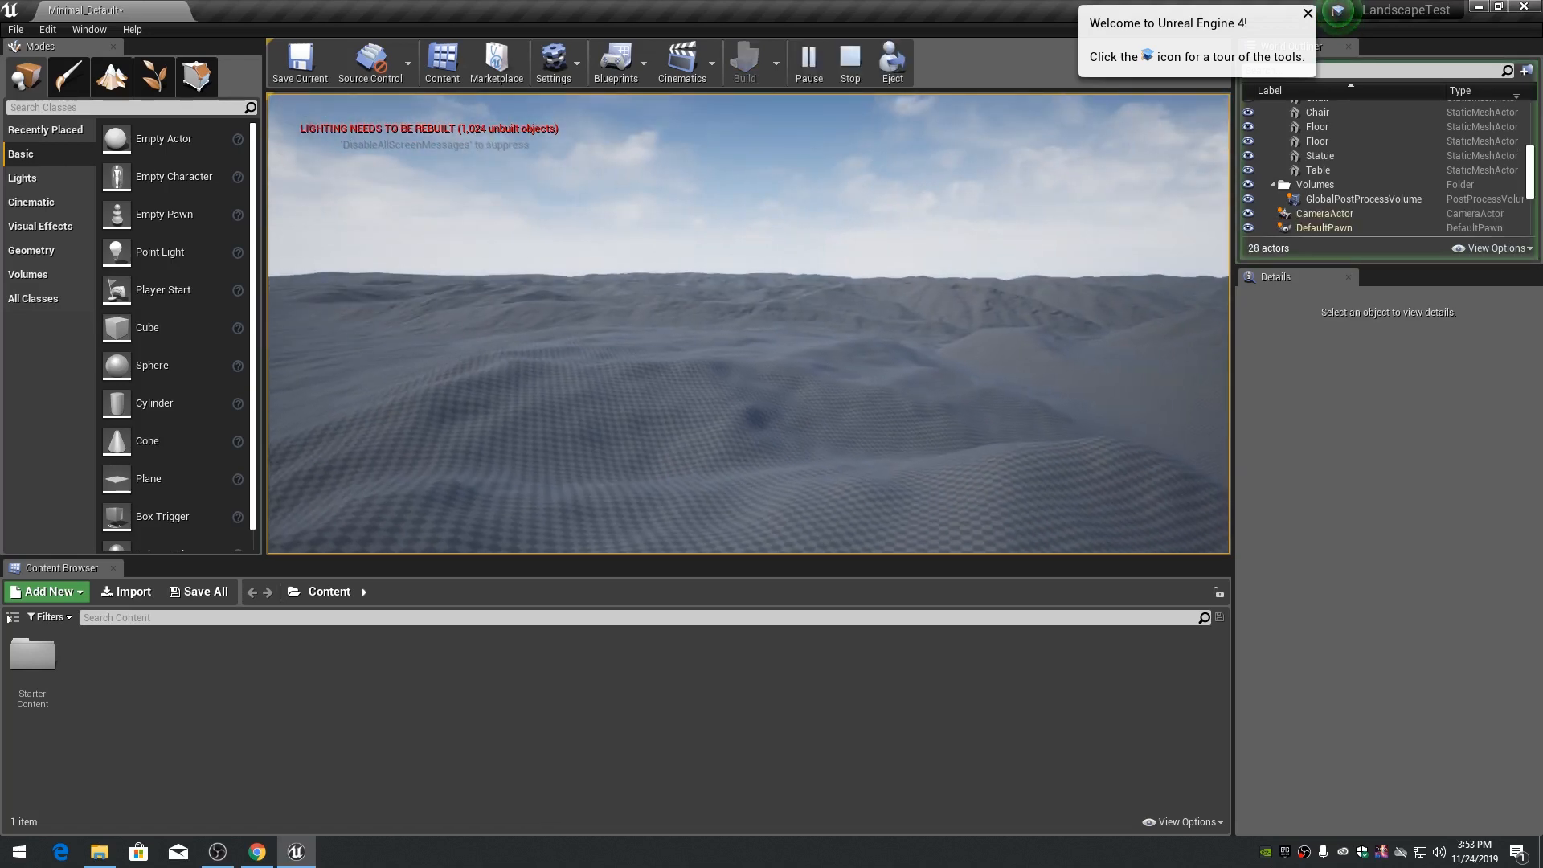
pyautogui.press('w')
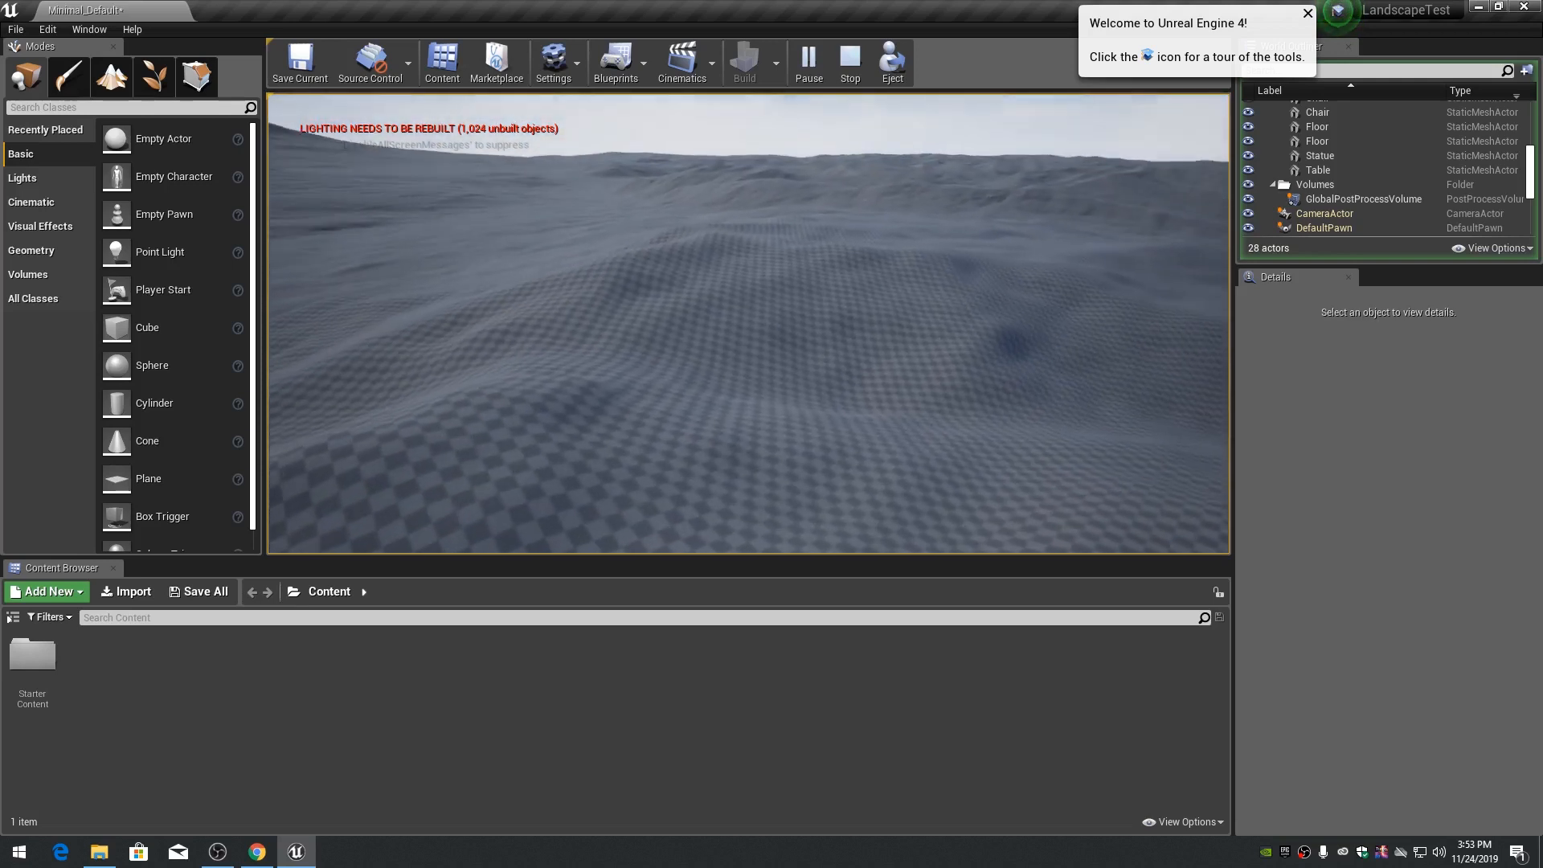
pyautogui.press('w')
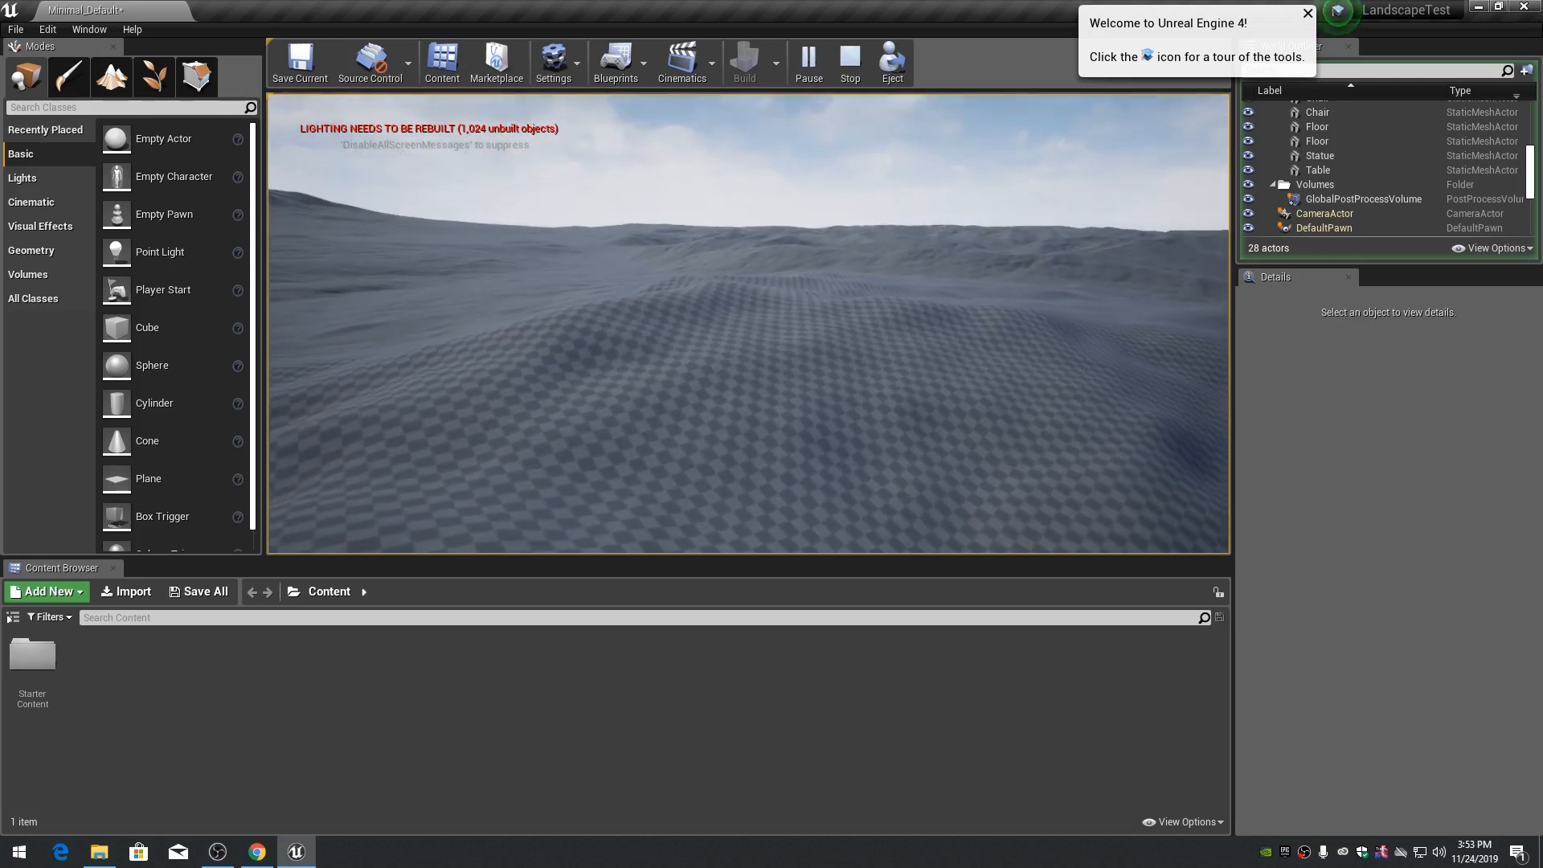
pyautogui.press('w')
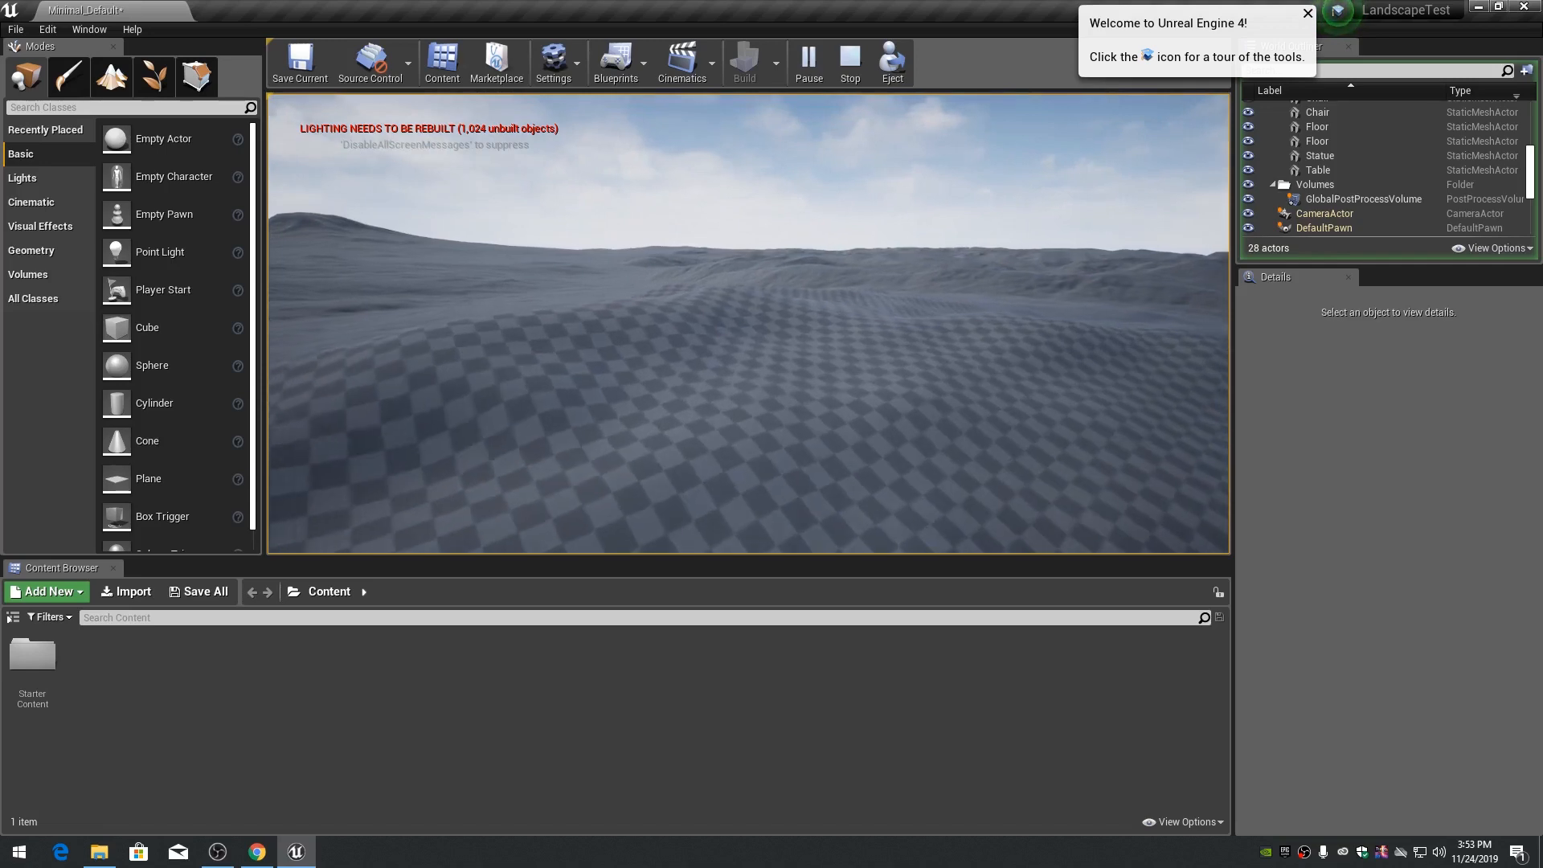
pyautogui.press('w')
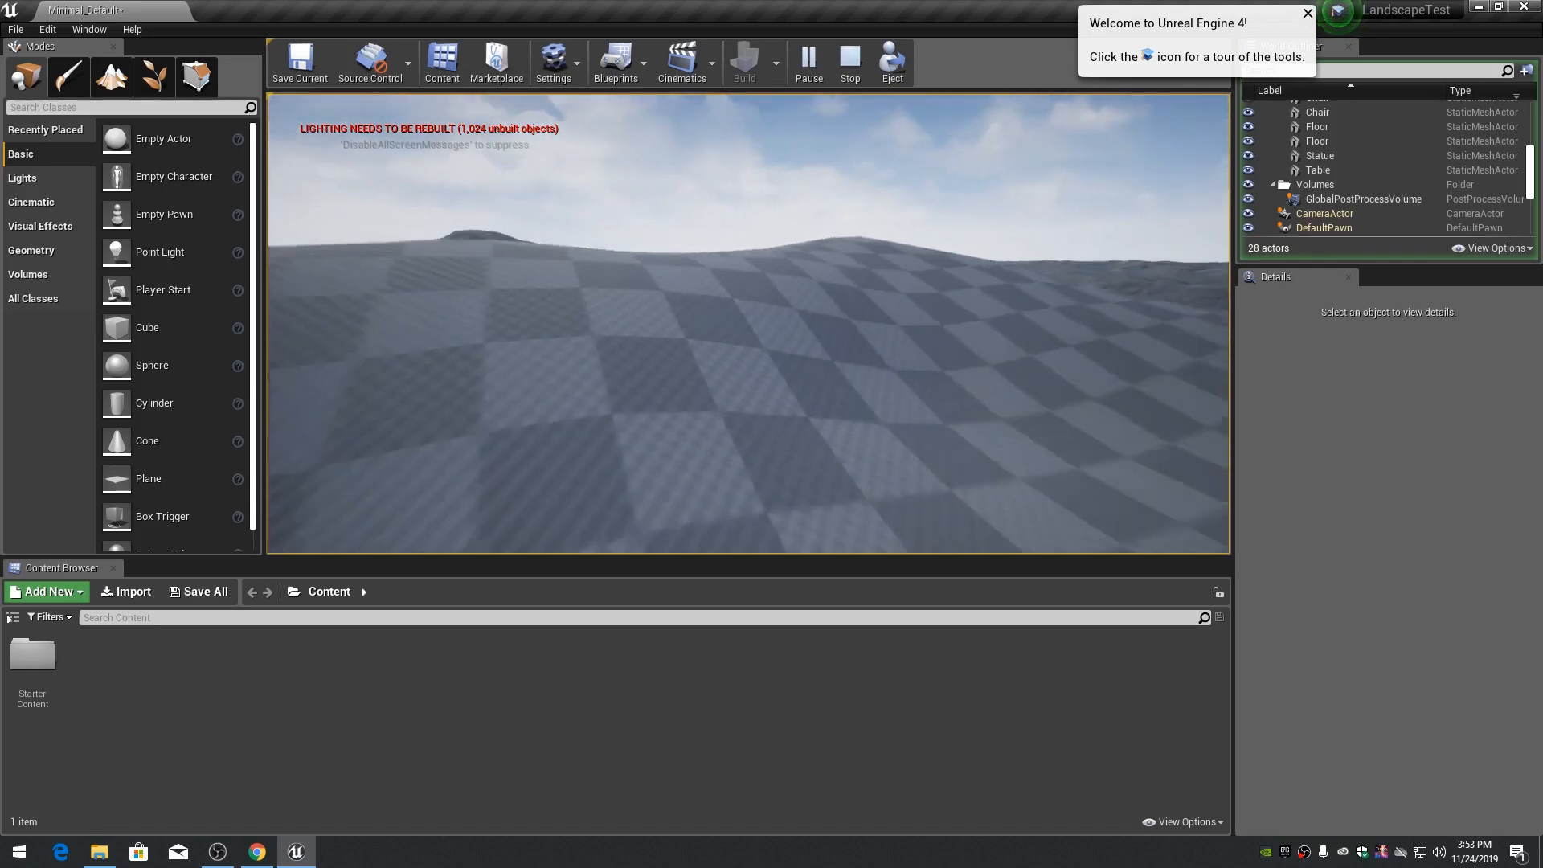
pyautogui.press('w')
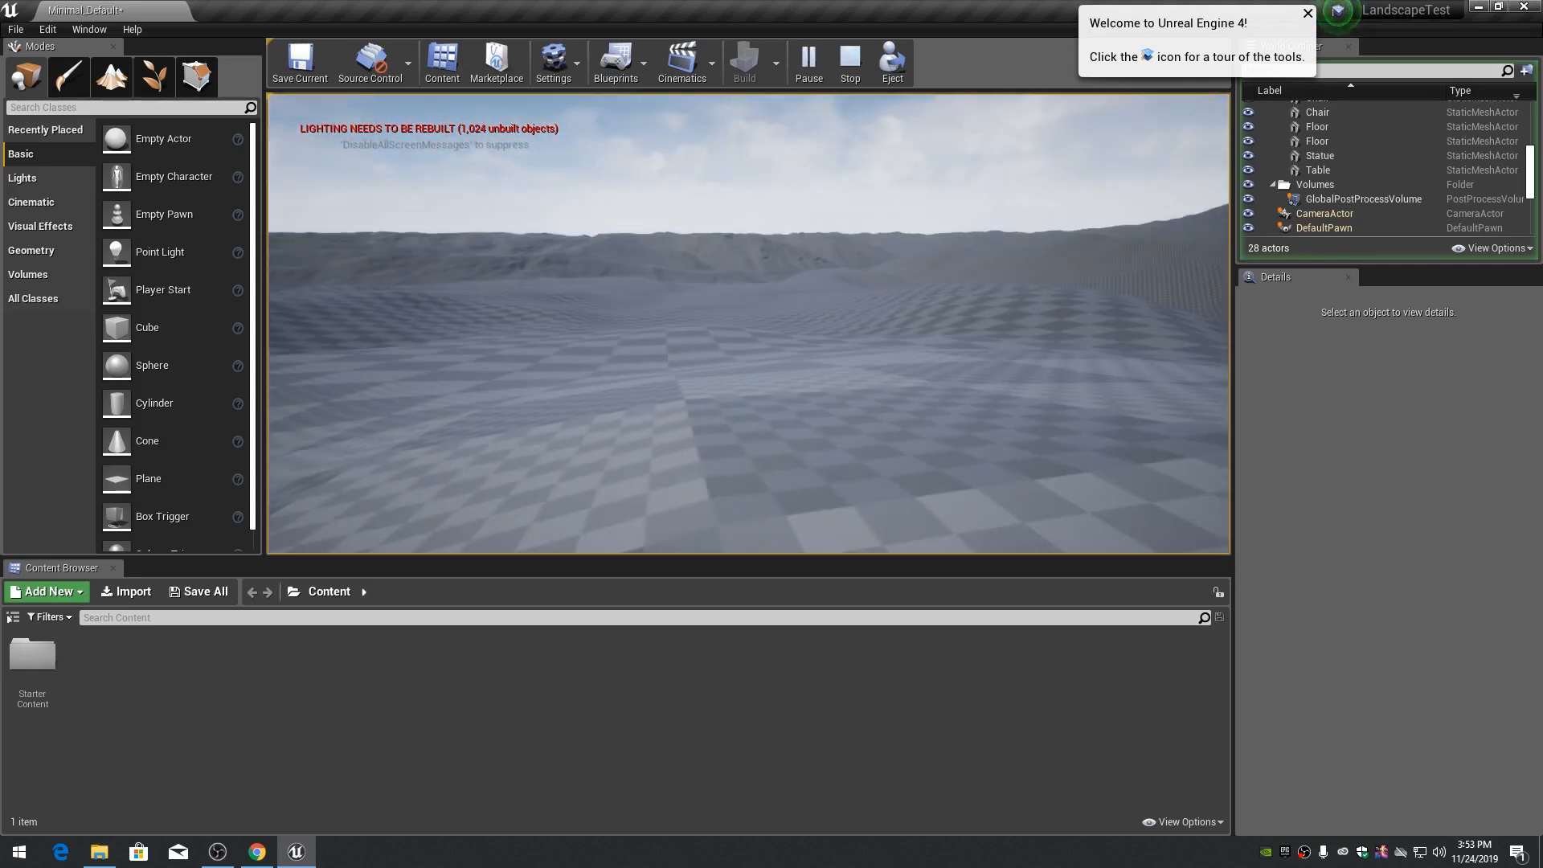
pyautogui.press('w')
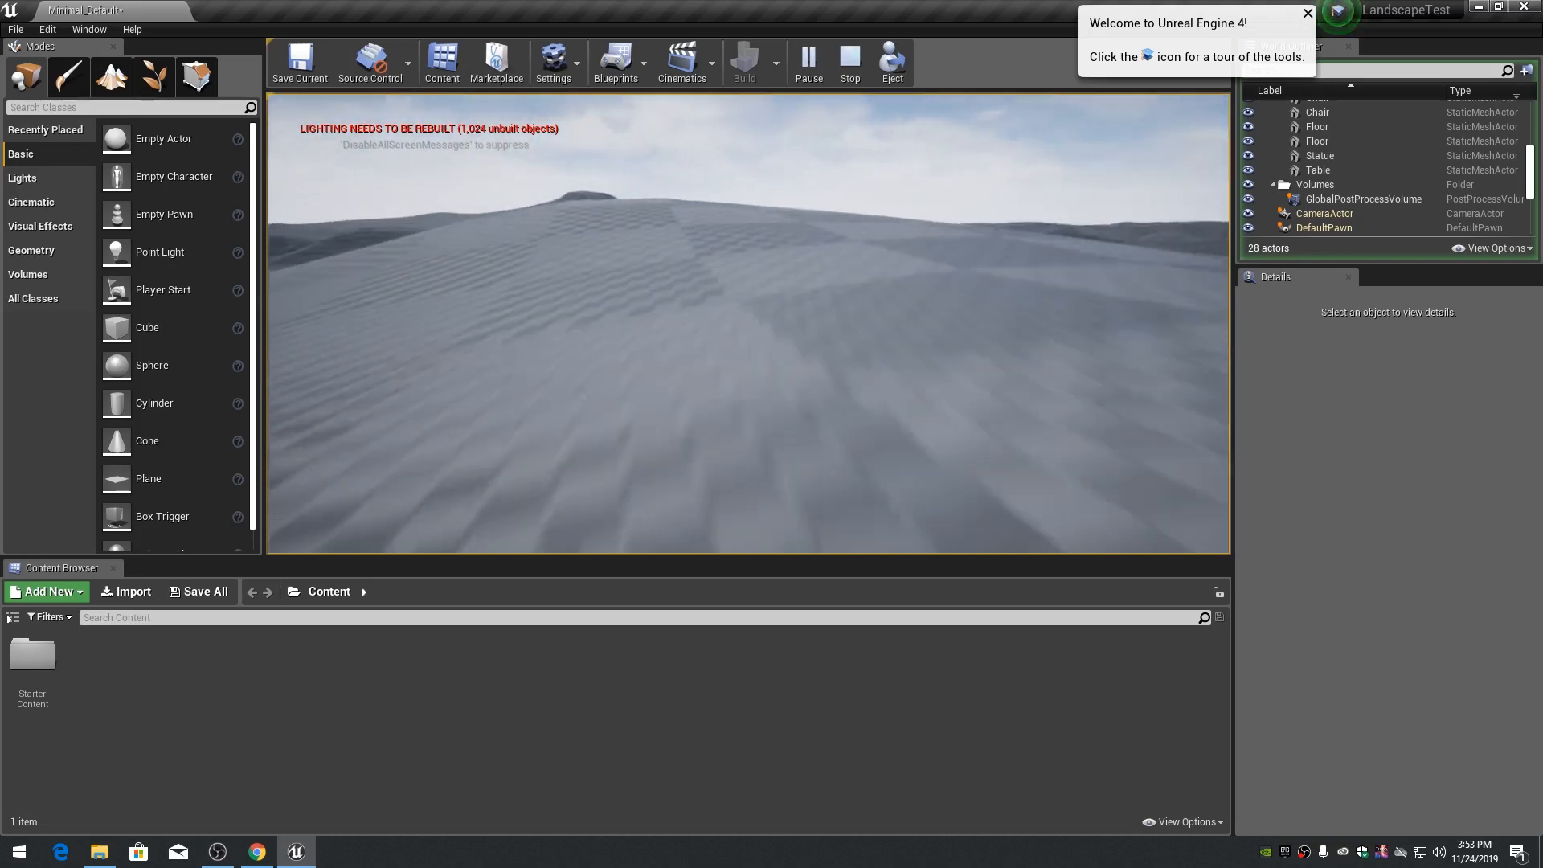
pyautogui.press('Escape')
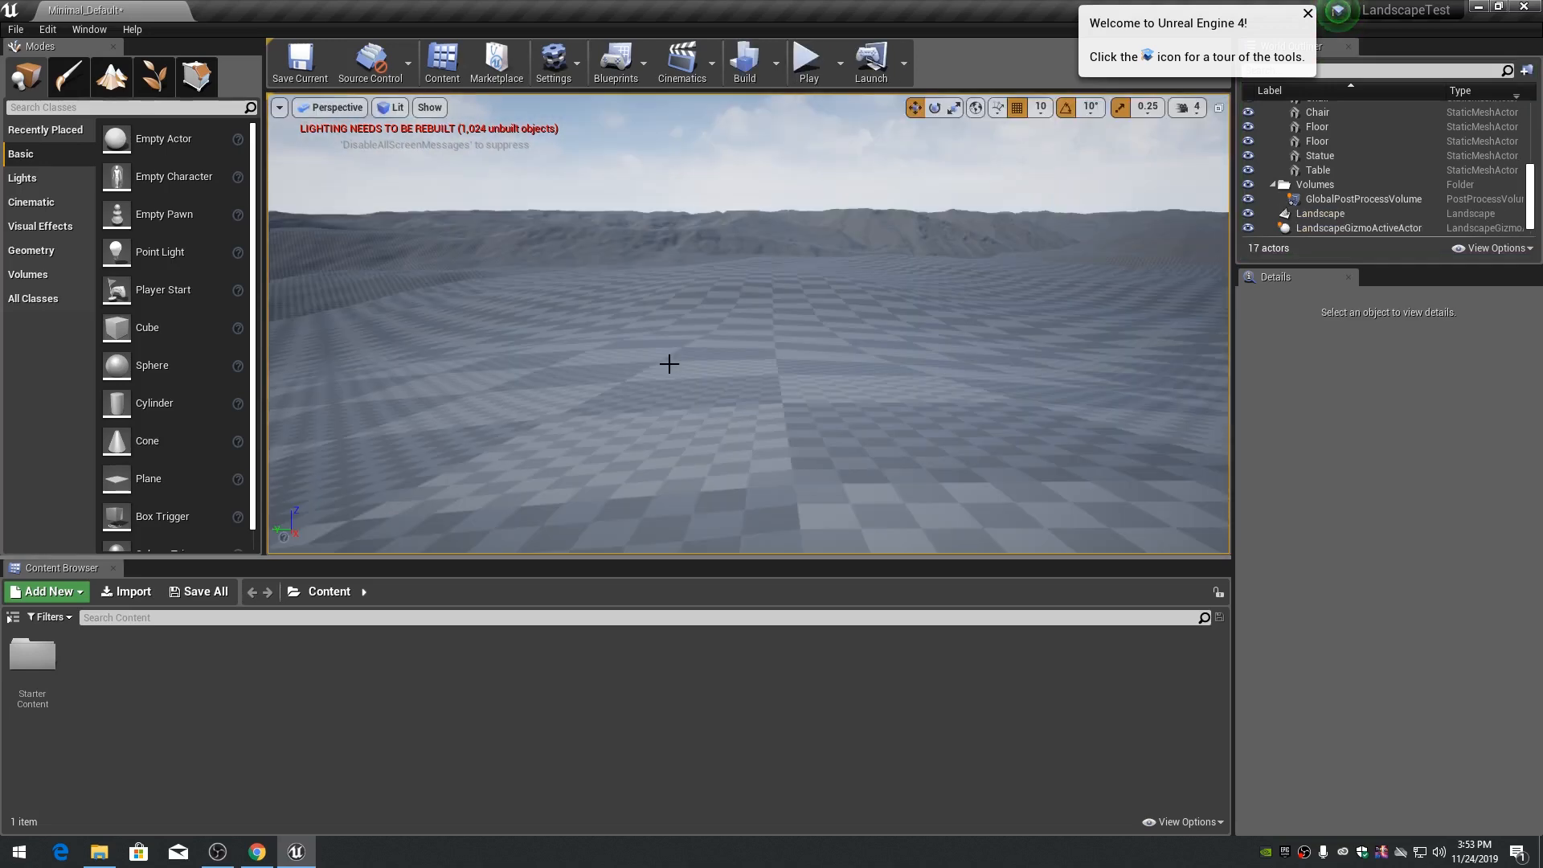